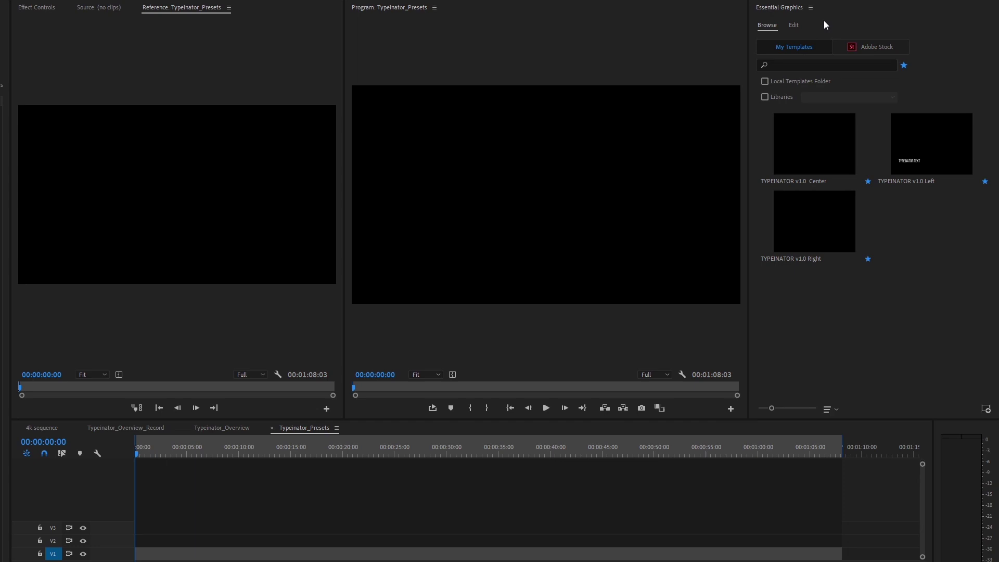
- Stack the Center, Right and Left TYPEINATOR templates on V1–V3, keeping existing sequence settings
{"action": "left_click_drag", "start_coordinate": [814, 143], "coordinate": [188, 551]}
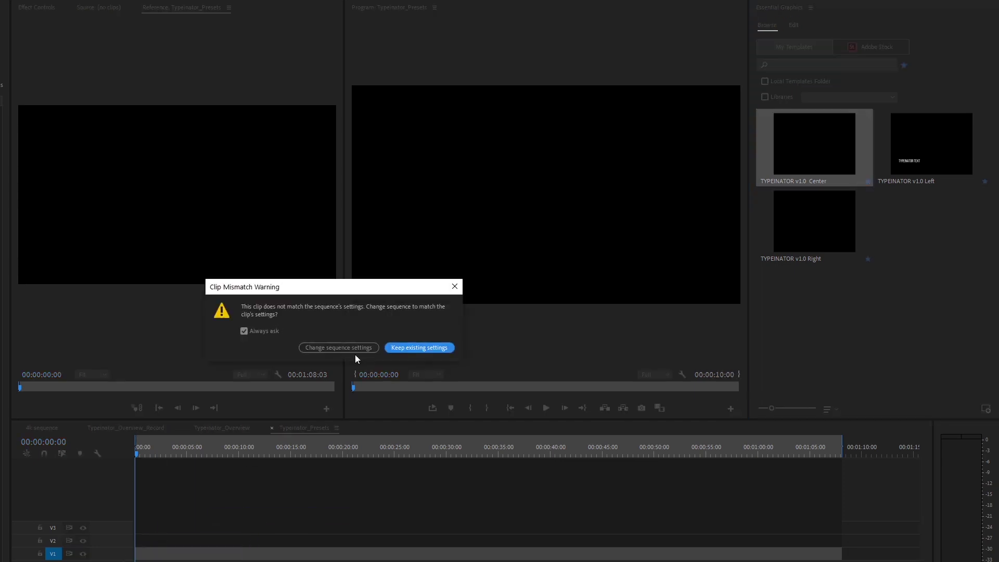
{"action": "left_click", "coordinate": [343, 349]}
{"action": "left_click_drag", "start_coordinate": [814, 221], "coordinate": [187, 539]}
{"action": "left_click_drag", "start_coordinate": [935, 154], "coordinate": [177, 527]}
- Preview the three stacked titles, then select the Left title clip
{"action": "key", "text": "space"}
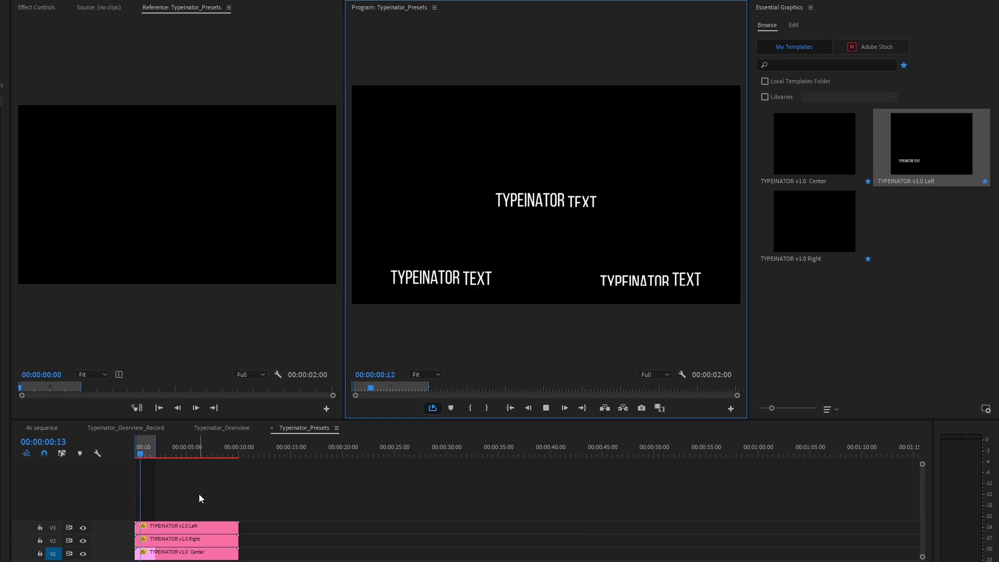
{"action": "key", "text": "space"}
{"action": "left_click", "coordinate": [182, 525]}
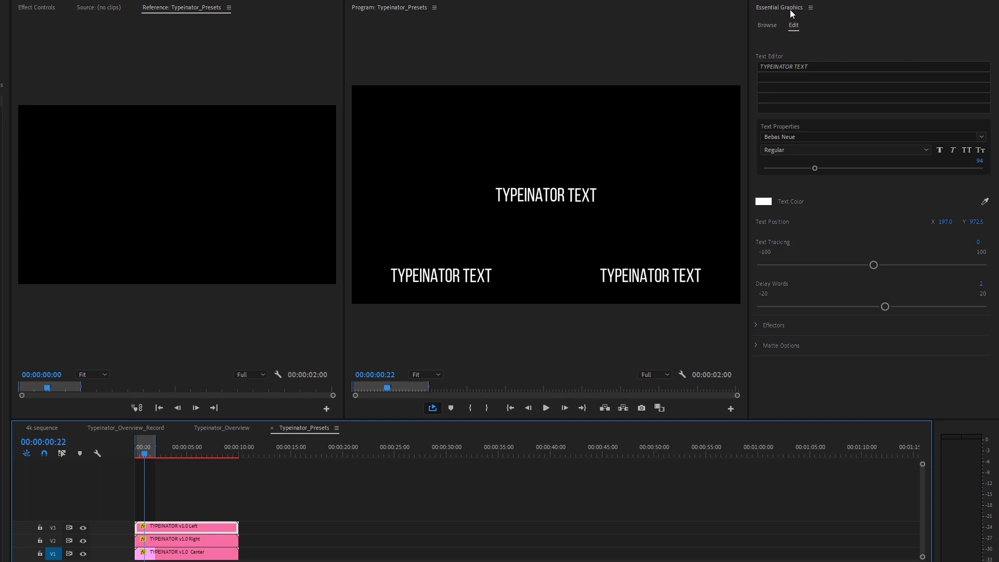
- Change the Left title's source text to 'TYPEINATOR TEXT 1 3'
{"action": "left_click", "coordinate": [34, 8]}
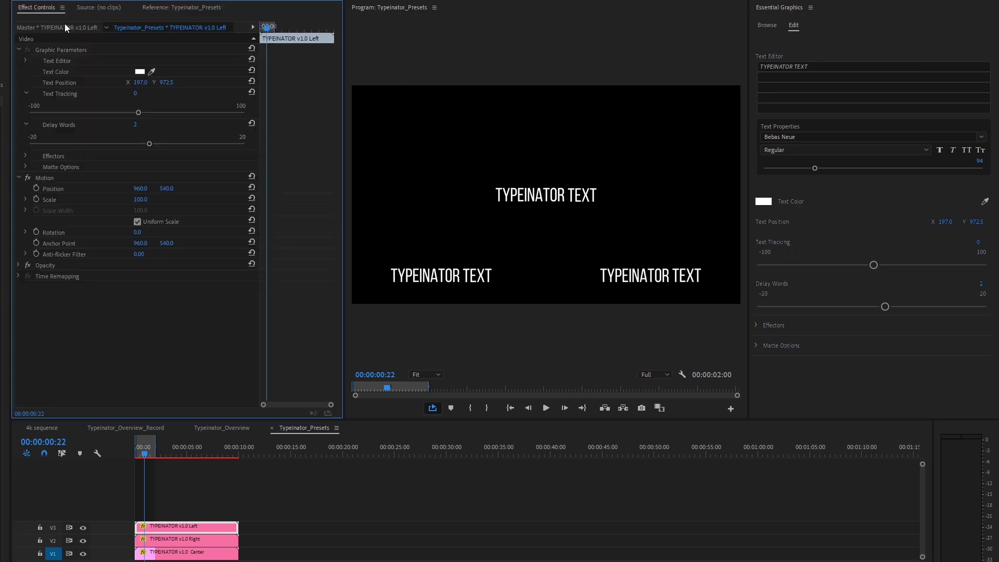
{"action": "left_click", "coordinate": [25, 59]}
{"action": "left_click", "coordinate": [83, 72]}
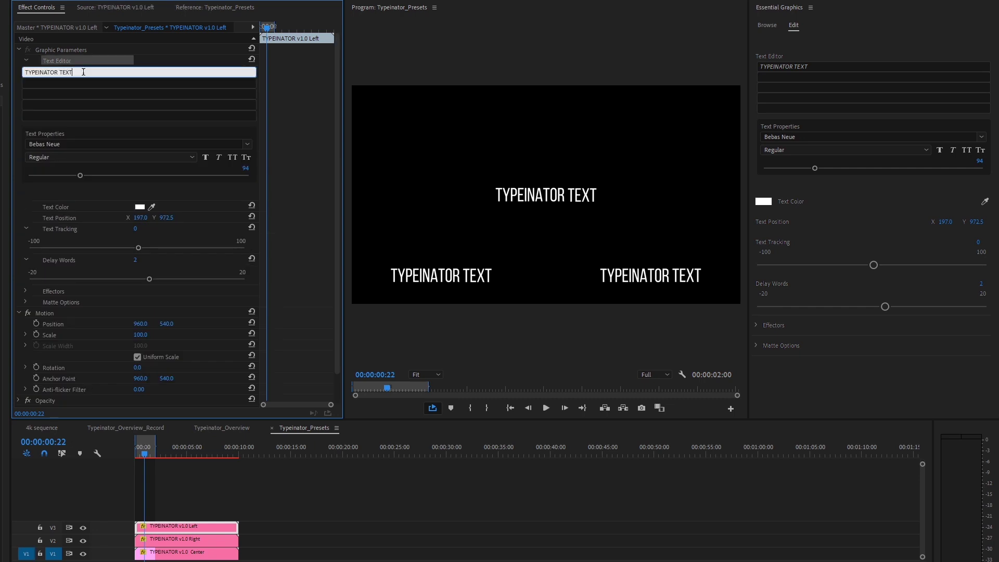
{"action": "key", "text": "Return"}
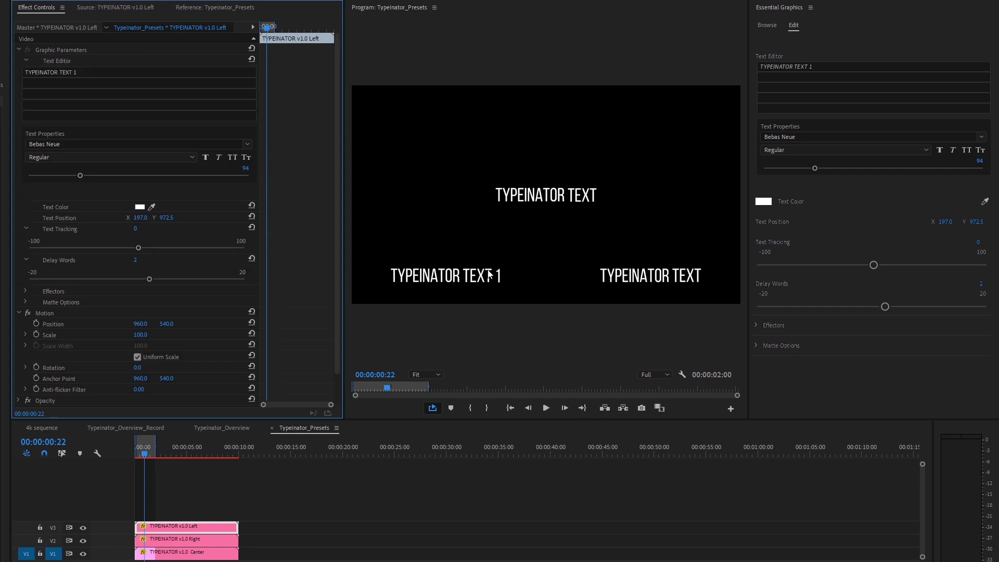
{"action": "left_click", "coordinate": [93, 74]}
{"action": "left_click", "coordinate": [489, 282]}
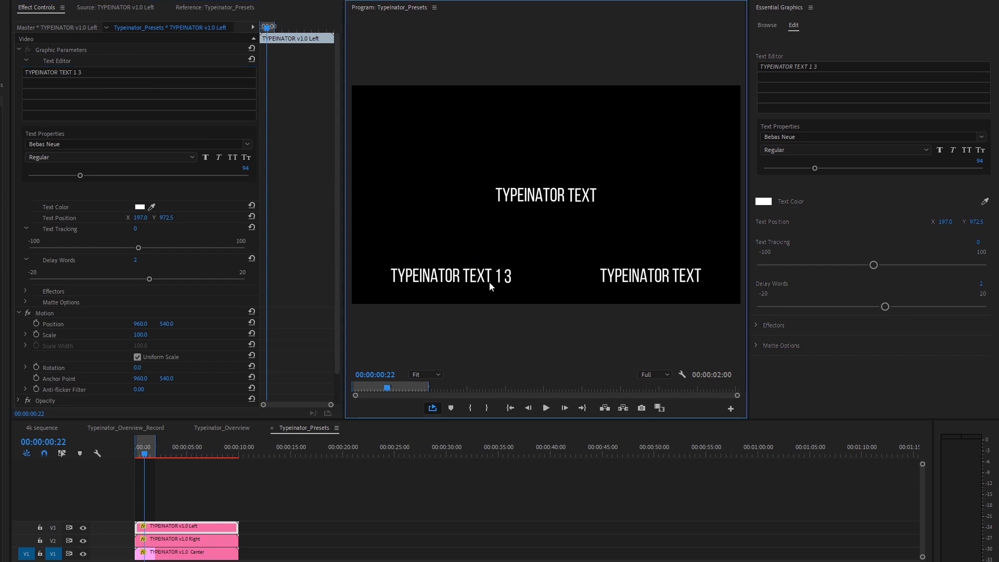
- Change the Right title's source text to 'TYPEINATOR TEXT 134'
{"action": "left_click", "coordinate": [189, 541]}
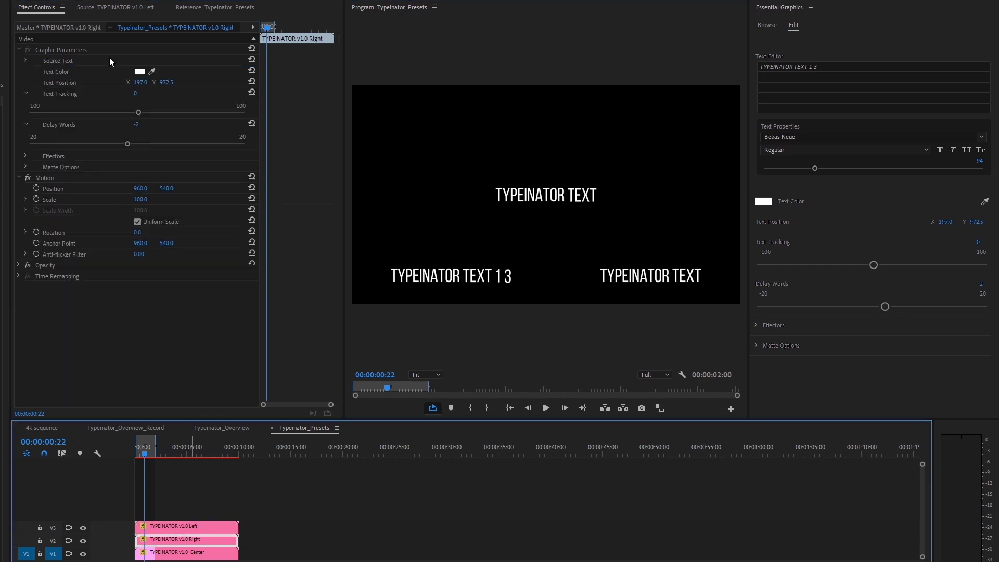
{"action": "left_click", "coordinate": [25, 60]}
{"action": "left_click", "coordinate": [83, 73]}
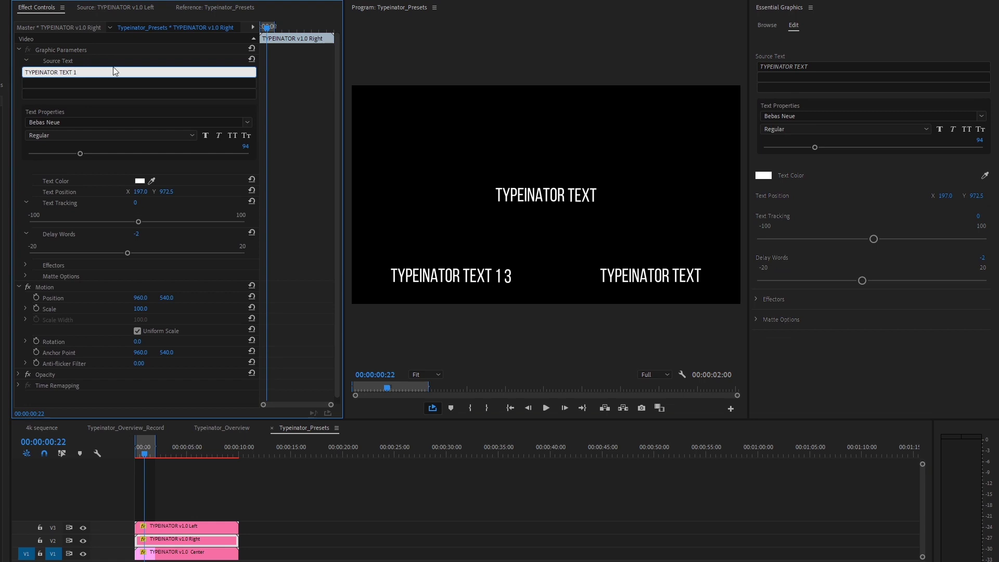
{"action": "left_click", "coordinate": [304, 114]}
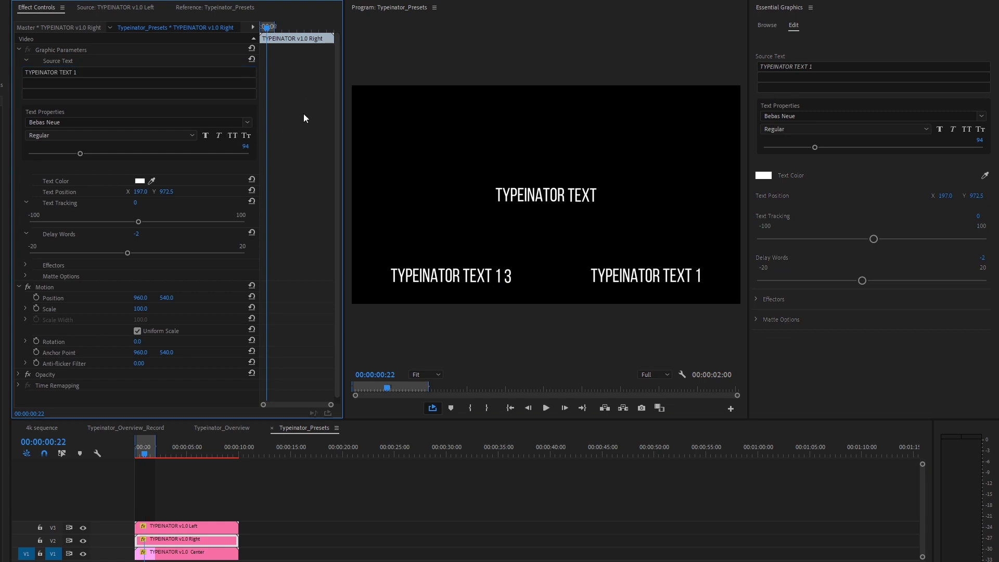
{"action": "left_click", "coordinate": [106, 73]}
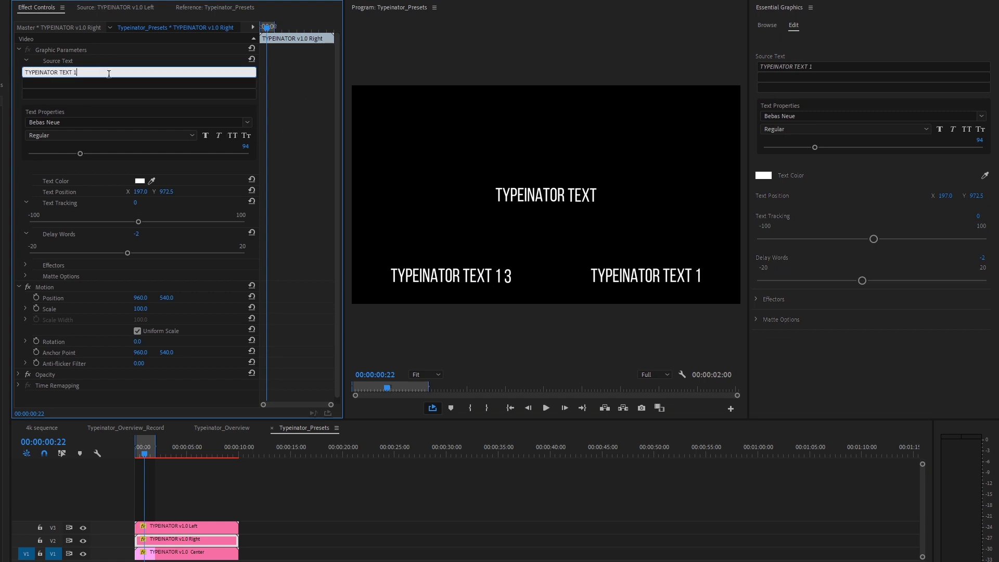
{"action": "left_click", "coordinate": [496, 177]}
{"action": "left_click", "coordinate": [106, 72]}
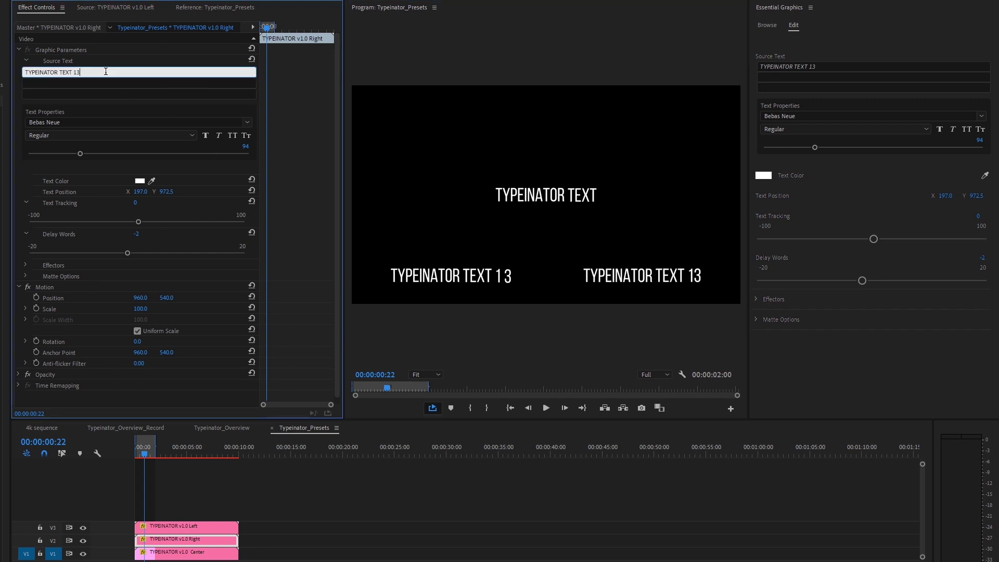
{"action": "left_click", "coordinate": [643, 280]}
- Change the Center title's source text to 'TYPEINATOR TEXT333'
{"action": "left_click", "coordinate": [231, 552]}
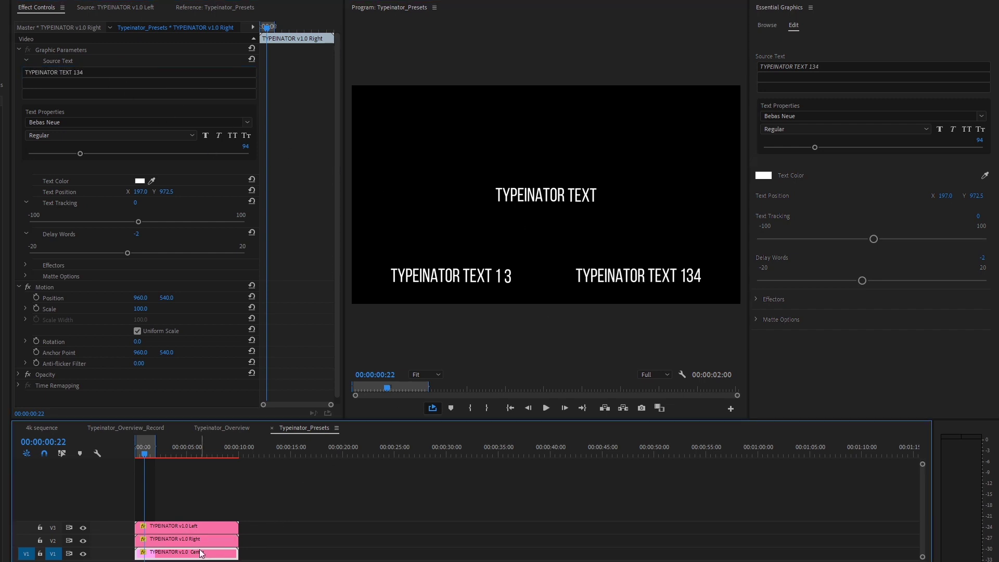
{"action": "left_click", "coordinate": [42, 66]}
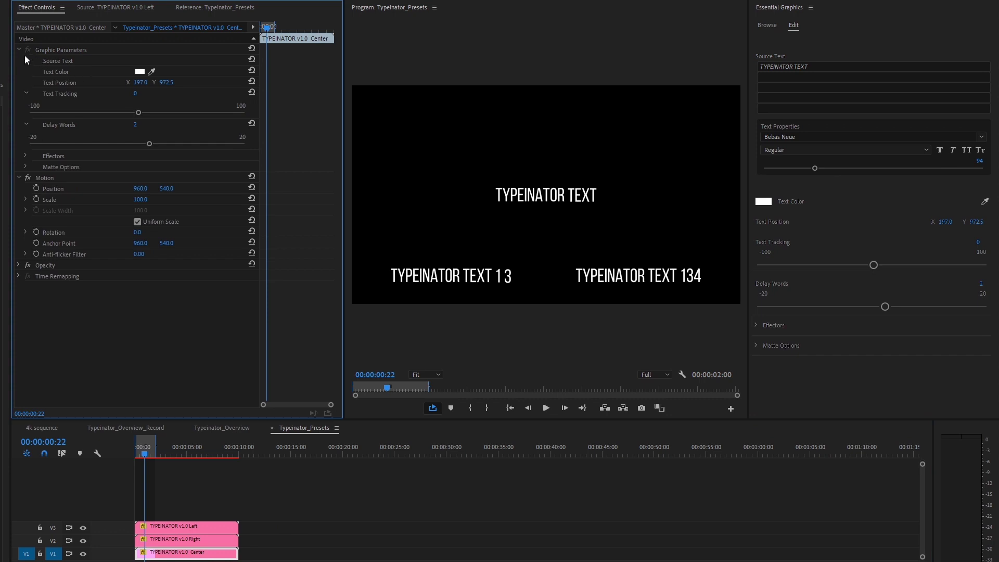
{"action": "left_click", "coordinate": [25, 59]}
{"action": "left_click", "coordinate": [105, 69]}
{"action": "type", "text": "3"}
{"action": "left_click", "coordinate": [306, 133]}
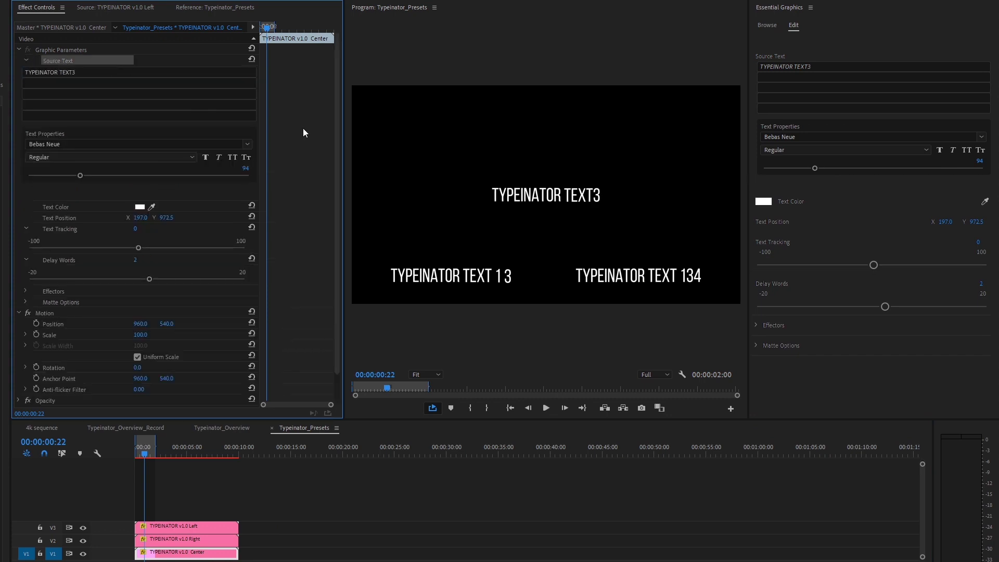
{"action": "left_click", "coordinate": [149, 74]}
{"action": "type", "text": "3"}
{"action": "left_click", "coordinate": [171, 61]}
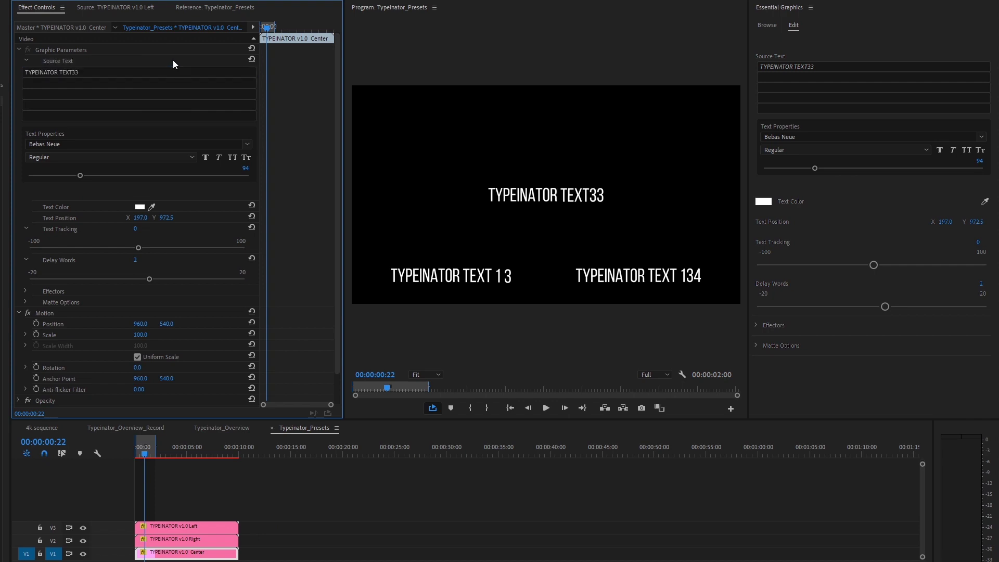
{"action": "left_click", "coordinate": [125, 71]}
{"action": "type", "text": "3"}
{"action": "left_click", "coordinate": [158, 61]}
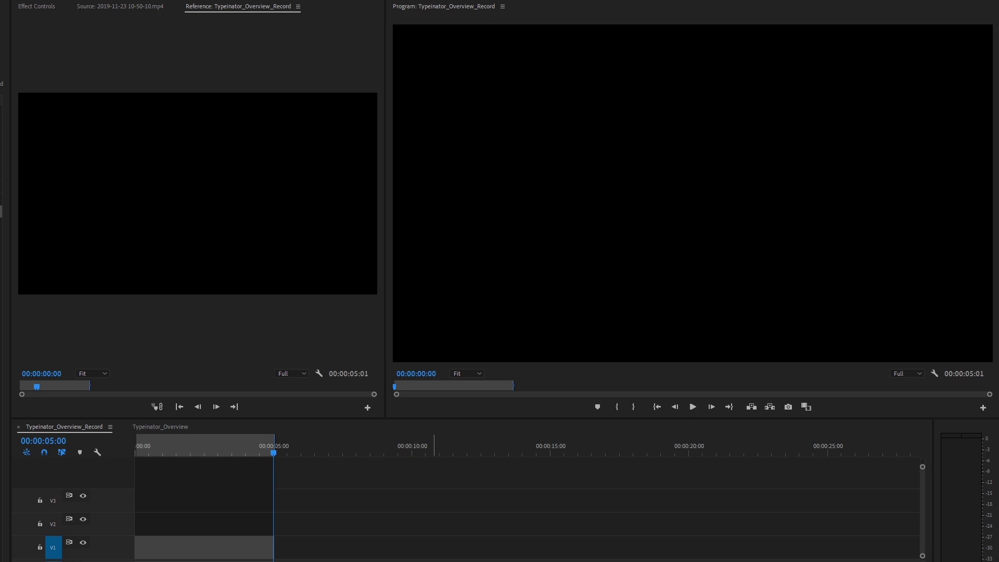
- Place the Center template on V1 and end the preview range at 1:05, then play it
{"action": "left_click_drag", "start_coordinate": [5, 546], "coordinate": [130, 550]}
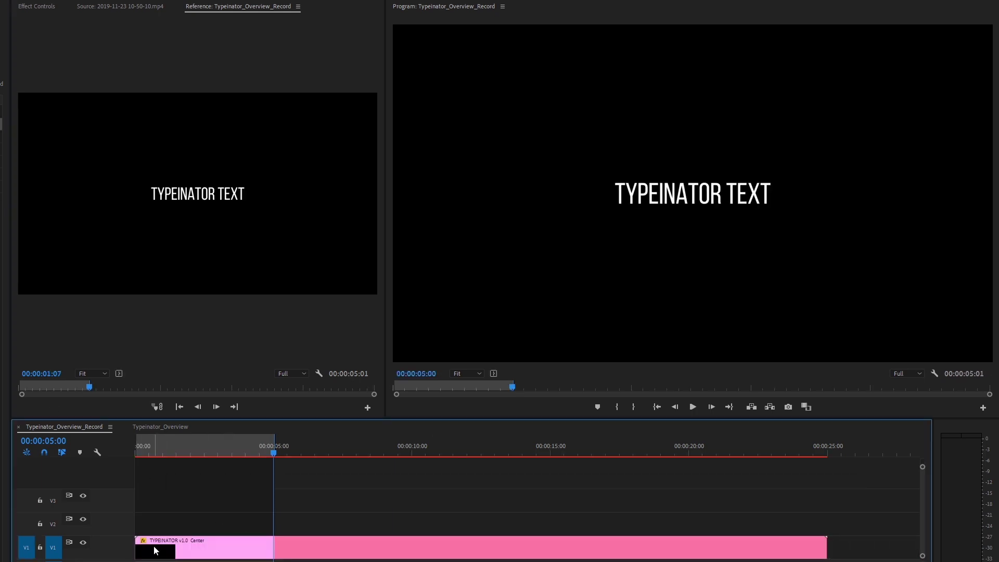
{"action": "mouse_move", "coordinate": [170, 446]}
{"action": "left_mouse_down"}
{"action": "mouse_move", "coordinate": [137, 446]}
{"action": "mouse_move", "coordinate": [182, 444]}
{"action": "mouse_move", "coordinate": [148, 442]}
{"action": "mouse_move", "coordinate": [170, 441]}
{"action": "left_mouse_up"}
{"action": "key", "text": "o"}
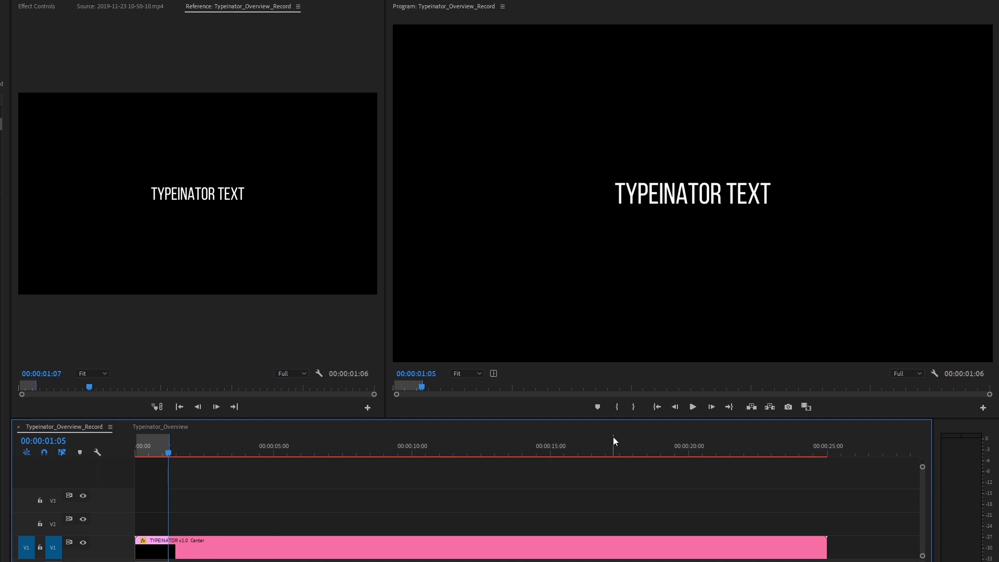
{"action": "key", "text": "space"}
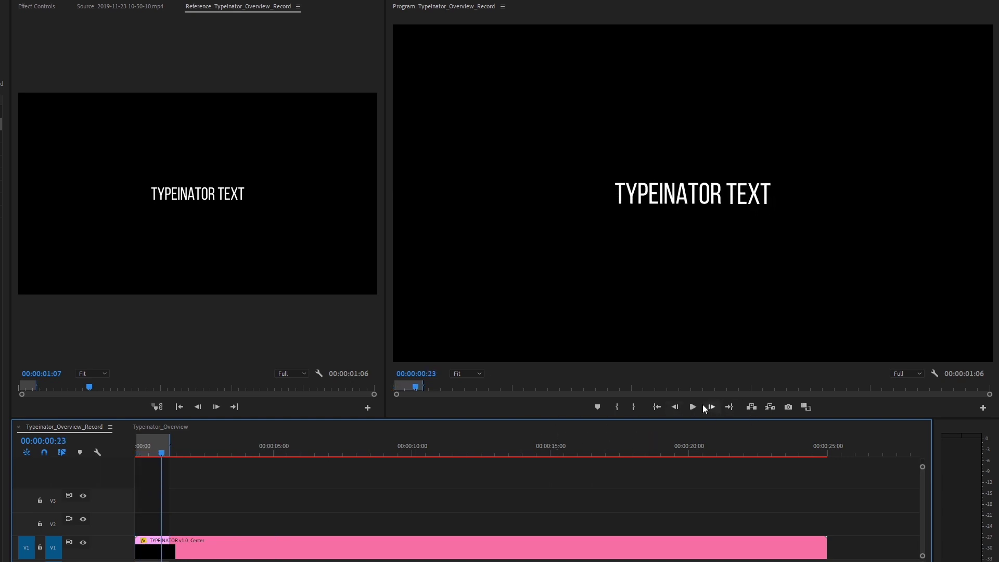
- Add the Loop button to the Program Monitor controls and play the range on a loop
{"action": "left_click", "coordinate": [984, 409]}
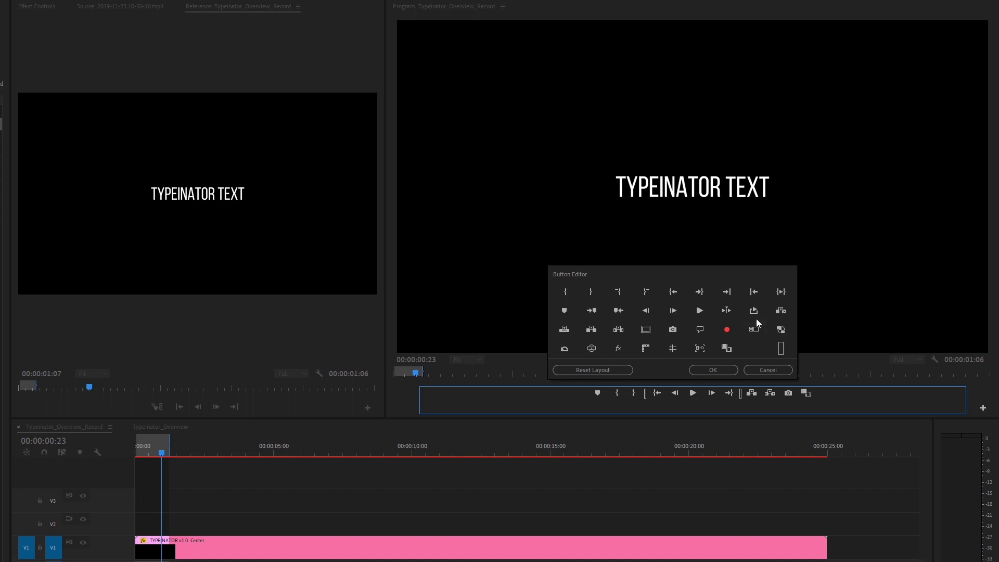
{"action": "left_click_drag", "start_coordinate": [662, 354], "coordinate": [571, 400]}
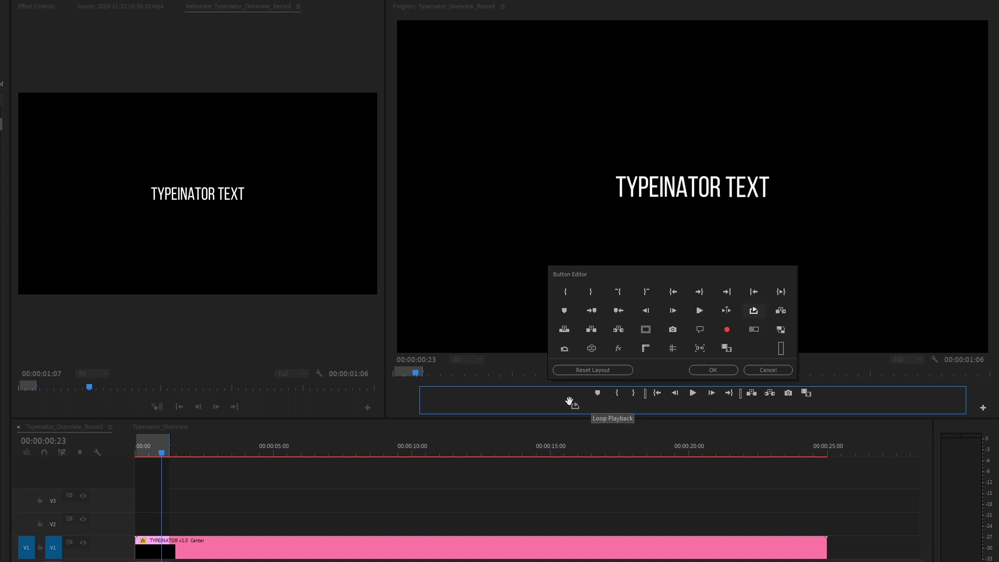
{"action": "left_click", "coordinate": [734, 368]}
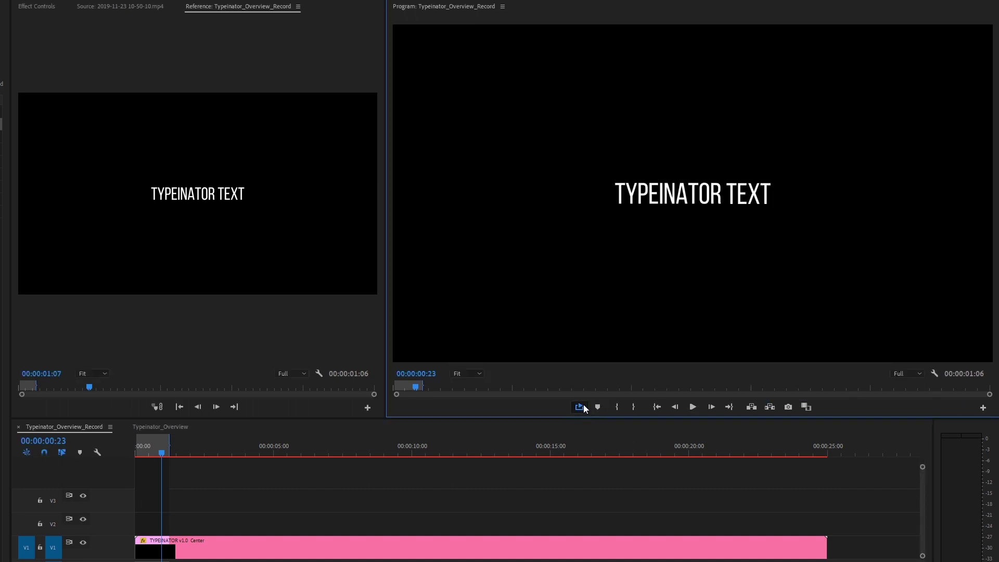
{"action": "left_click", "coordinate": [583, 407]}
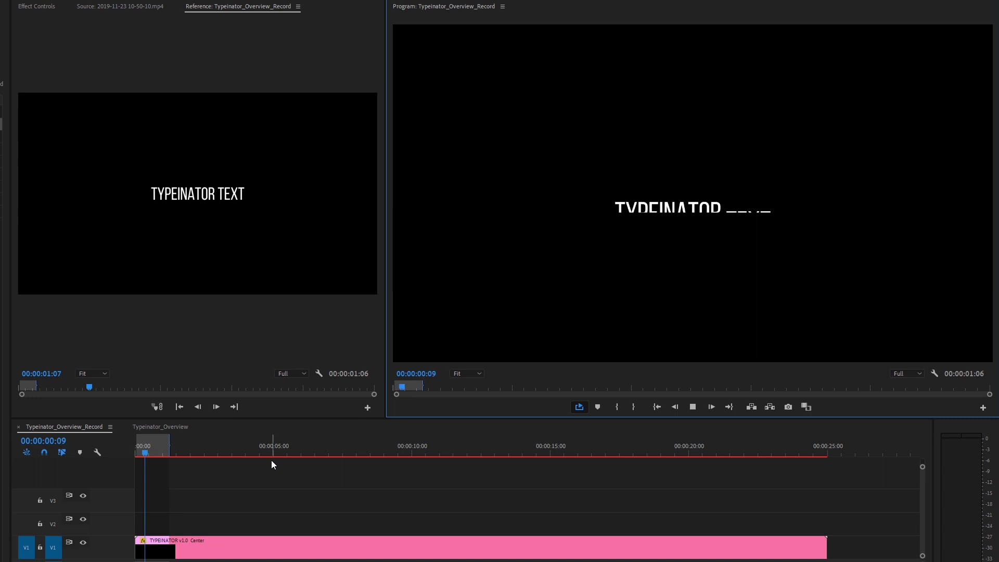
{"action": "key", "text": "space"}
- Replace the Center title text with 'center cut text' and set the font to Gotham Ultra
{"action": "left_click", "coordinate": [236, 549]}
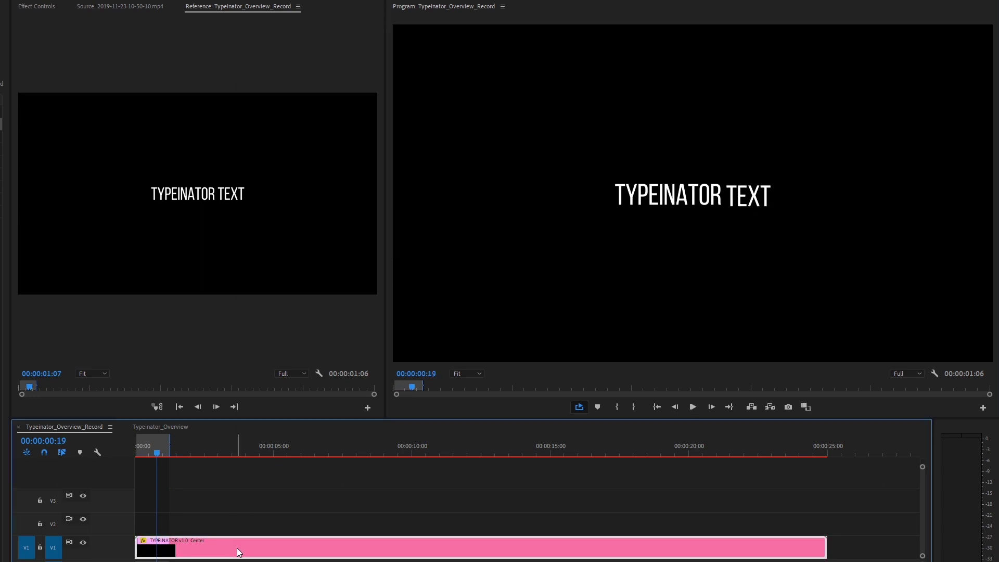
{"action": "left_click", "coordinate": [38, 6]}
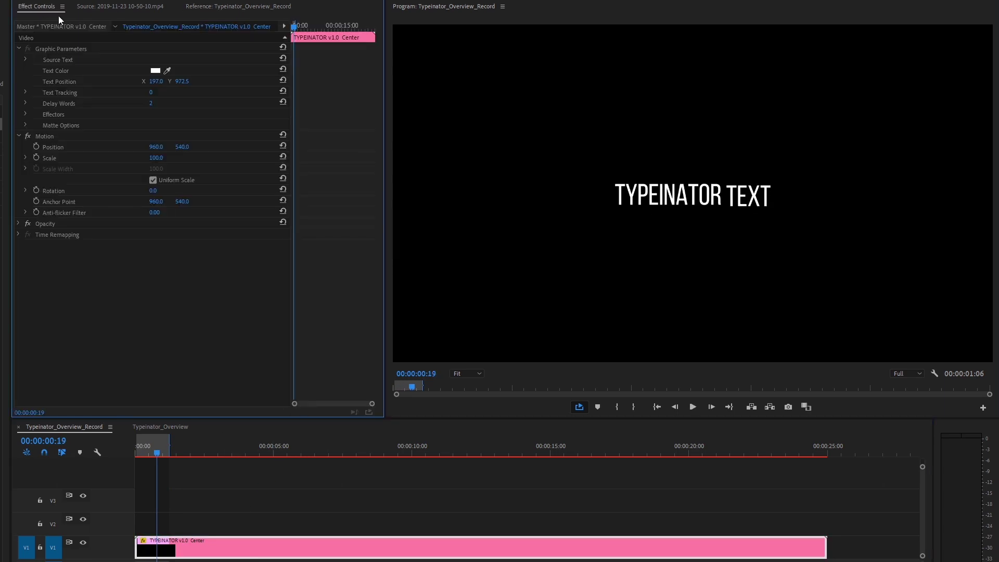
{"action": "left_click", "coordinate": [25, 59]}
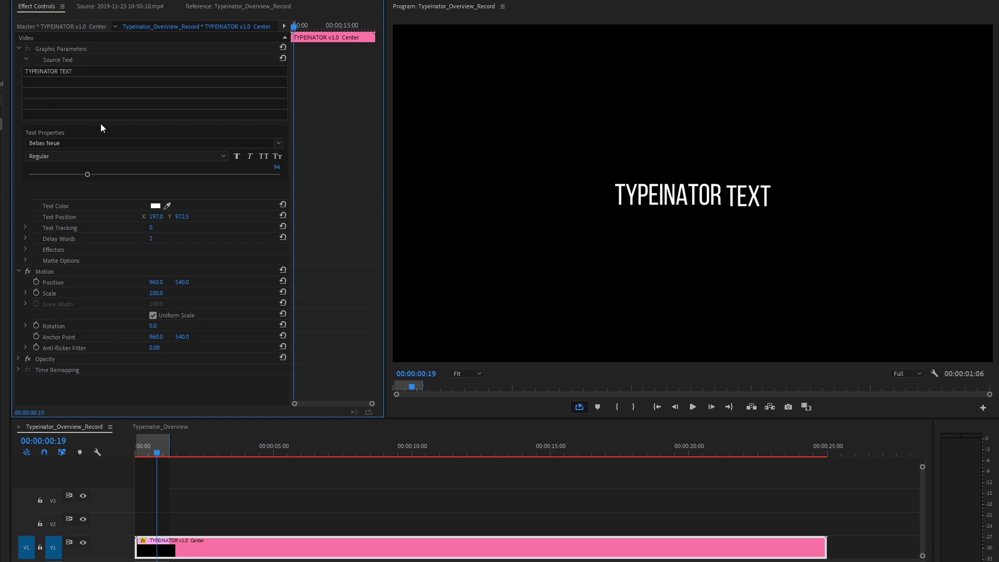
{"action": "left_click", "coordinate": [87, 78]}
{"action": "type", "text": "center cut text"}
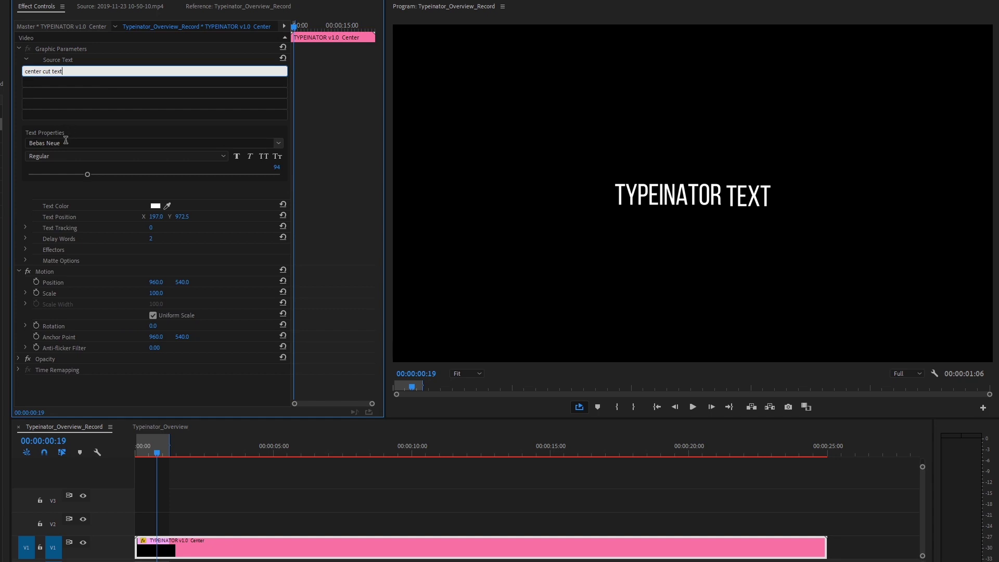
{"action": "left_click", "coordinate": [66, 140]}
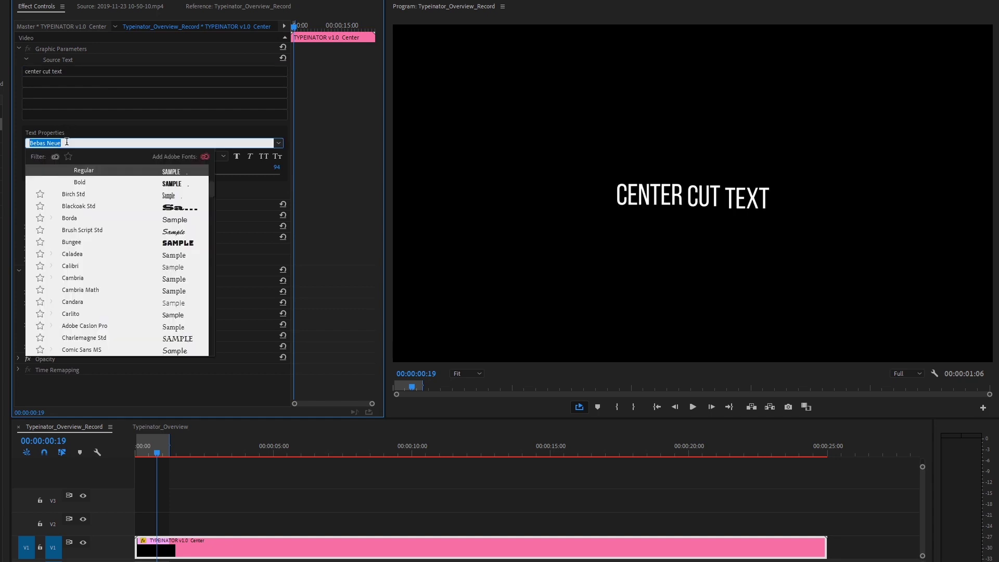
{"action": "type", "text": "gotham"}
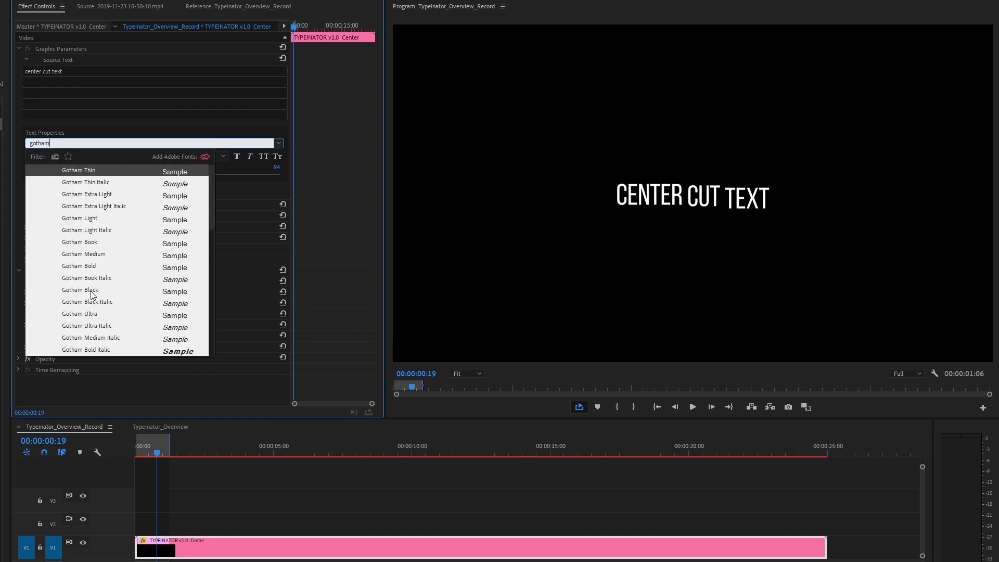
{"action": "left_click", "coordinate": [92, 313]}
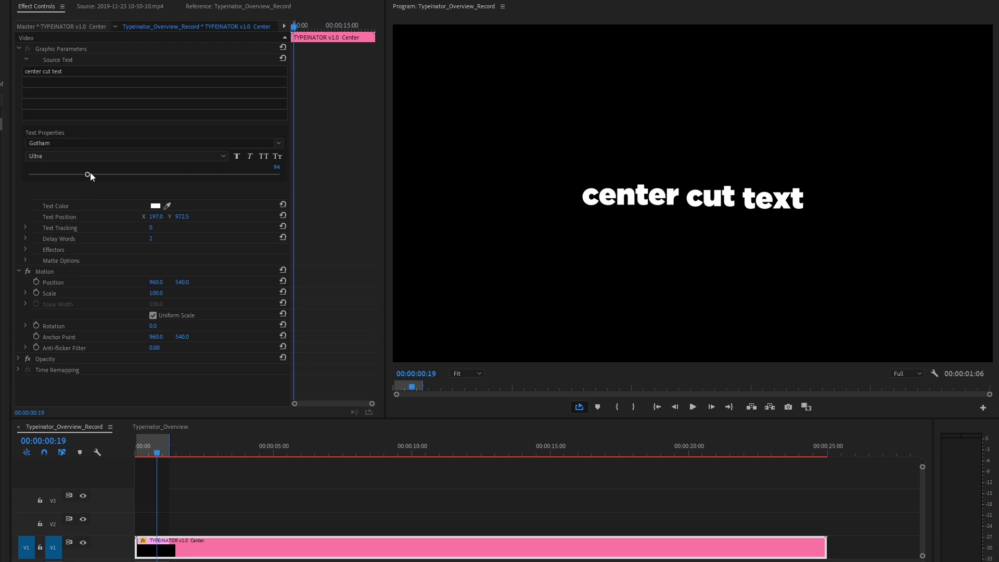
- Set the font size to 158 and the text colour to 00B4FF blue
{"action": "left_click_drag", "start_coordinate": [89, 172], "coordinate": [127, 171]}
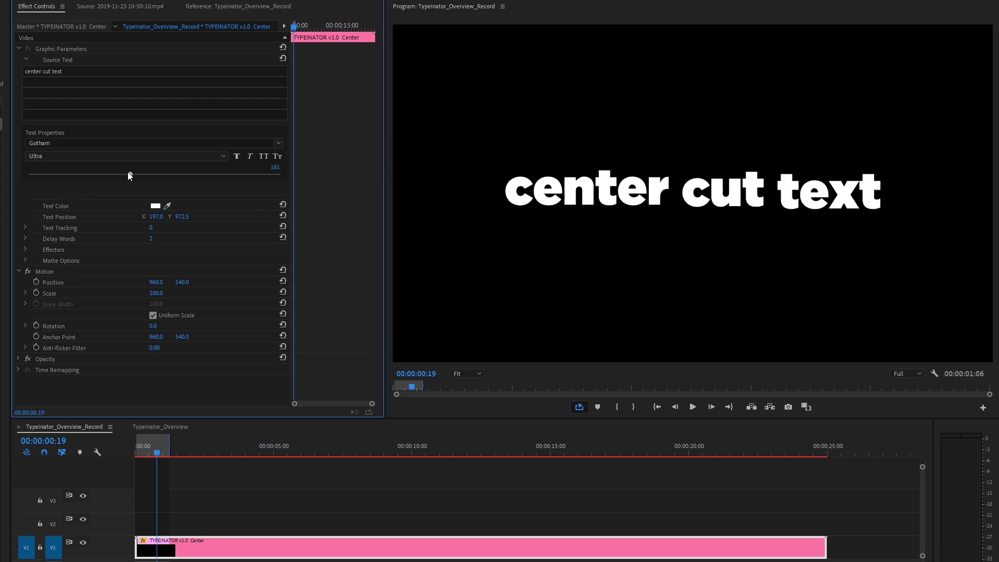
{"action": "left_click", "coordinate": [156, 206]}
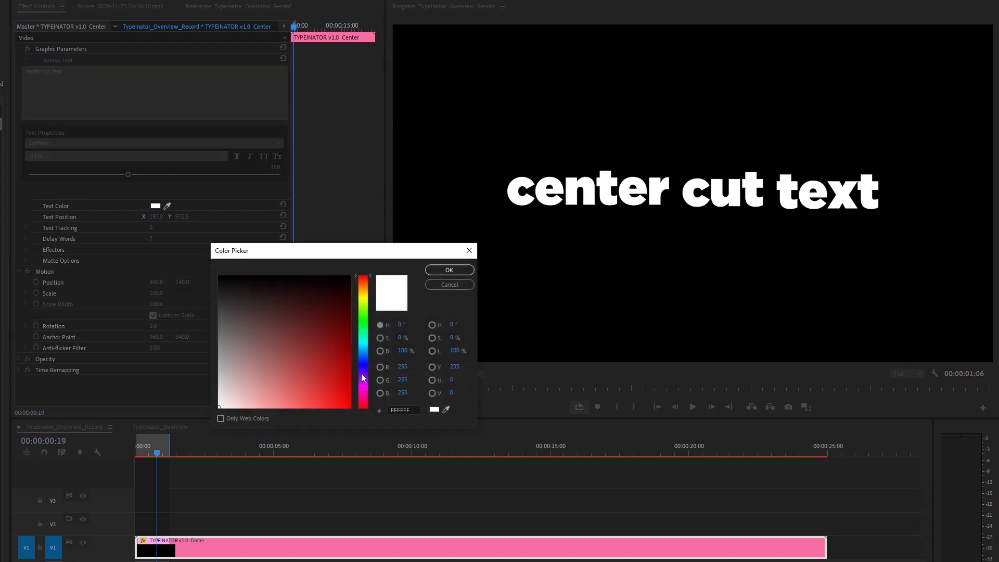
{"action": "mouse_move", "coordinate": [363, 378]}
{"action": "left_mouse_down"}
{"action": "mouse_move", "coordinate": [367, 350]}
{"action": "mouse_move", "coordinate": [362, 421]}
{"action": "left_mouse_up"}
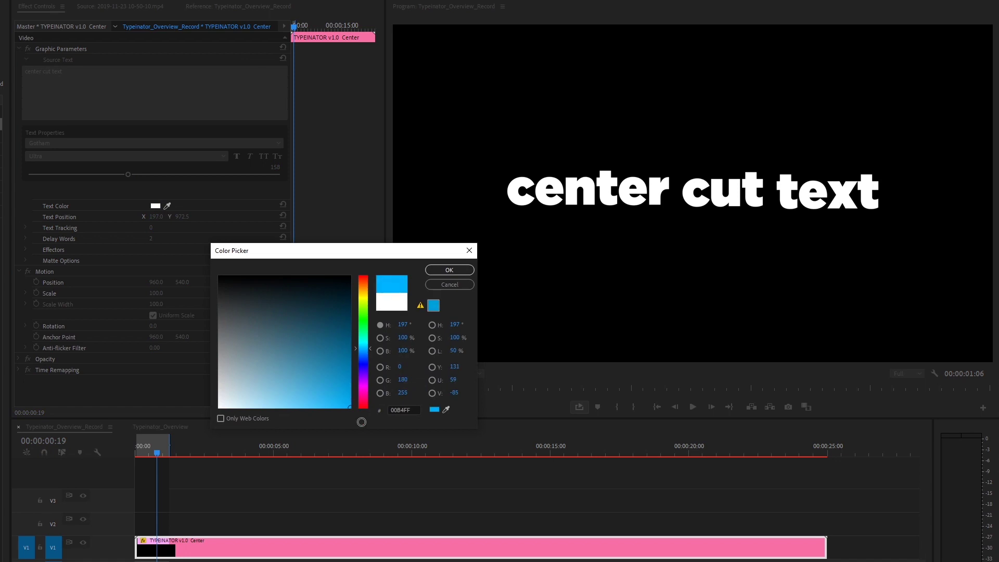
{"action": "left_click", "coordinate": [440, 271]}
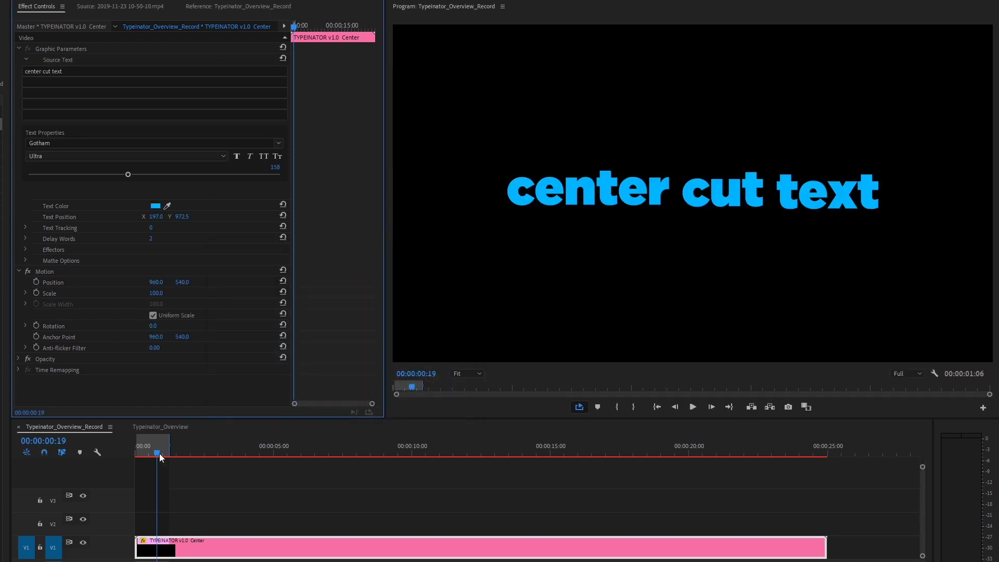
{"action": "left_click_drag", "start_coordinate": [161, 458], "coordinate": [141, 458]}
- Set Effectors Text Tracking to 4 and preview the animation
{"action": "key", "text": "space"}
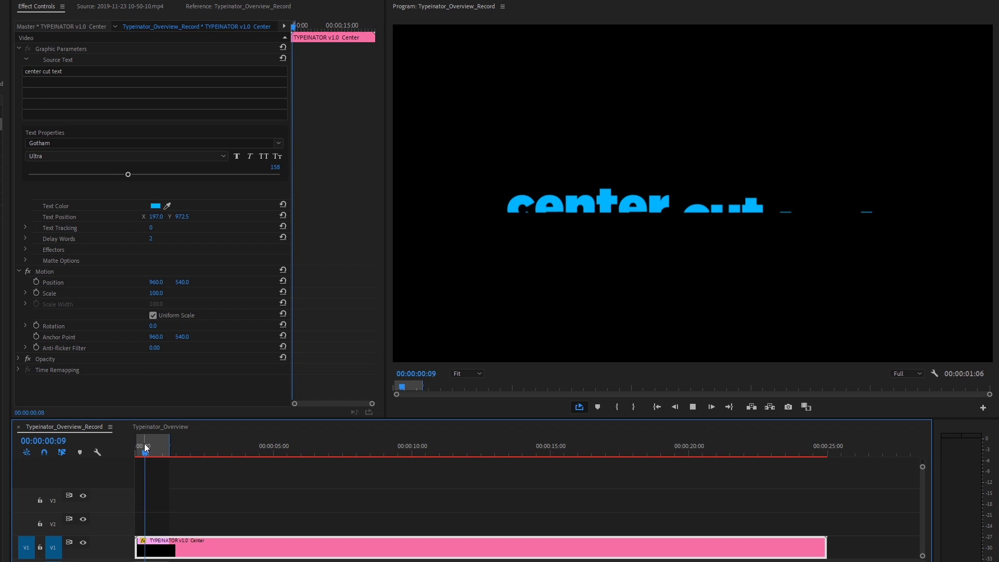
{"action": "left_click", "coordinate": [24, 250]}
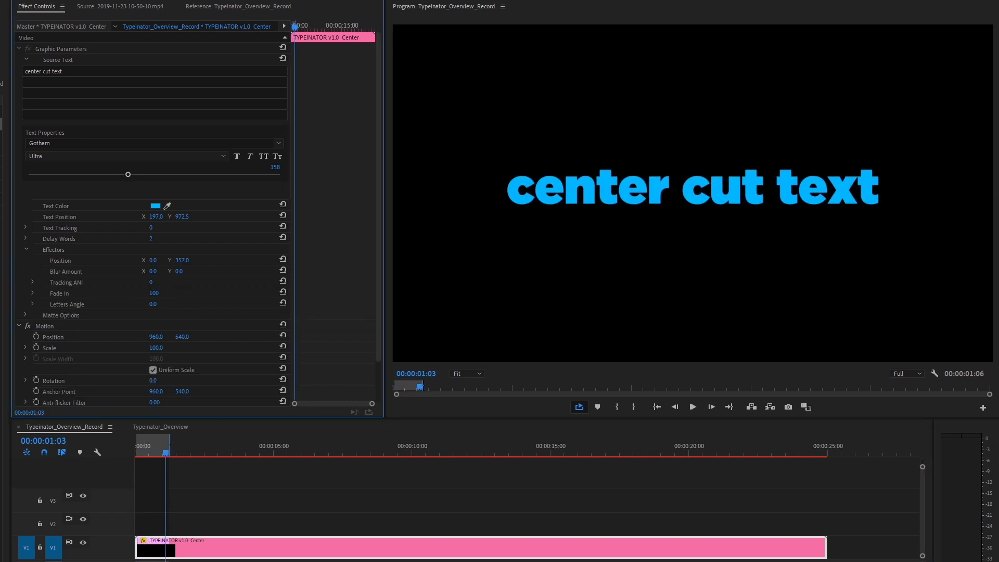
{"action": "mouse_move", "coordinate": [150, 228]}
{"action": "left_mouse_down"}
{"action": "mouse_move", "coordinate": [140, 227]}
{"action": "mouse_move", "coordinate": [153, 227]}
{"action": "left_mouse_up"}
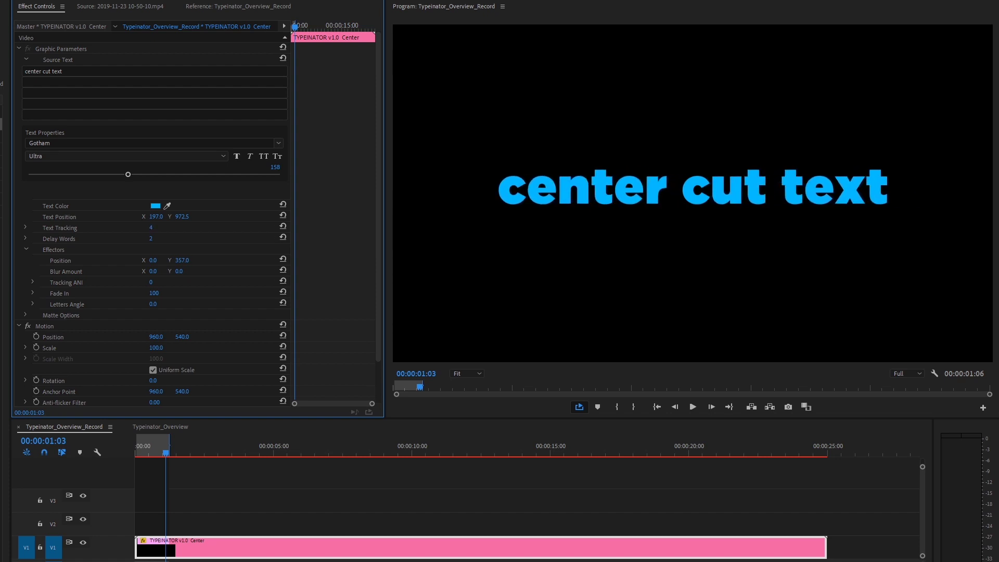
{"action": "key", "text": "space"}
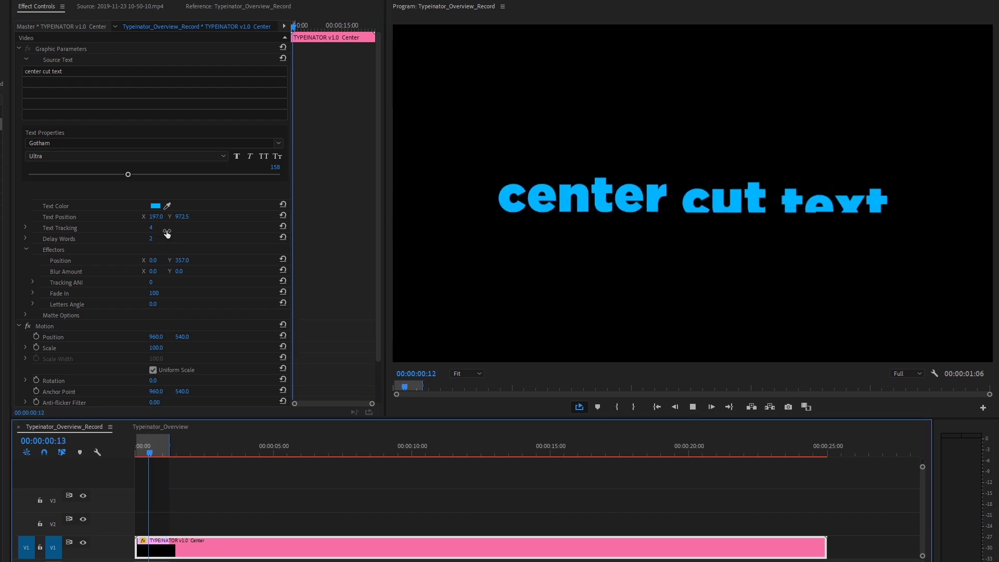
- Extend the preview range over the whole animation and set Delay Words to 3
{"action": "mouse_move", "coordinate": [150, 238]}
{"action": "left_mouse_down"}
{"action": "mouse_move", "coordinate": [160, 239]}
{"action": "mouse_move", "coordinate": [154, 244]}
{"action": "left_mouse_up"}
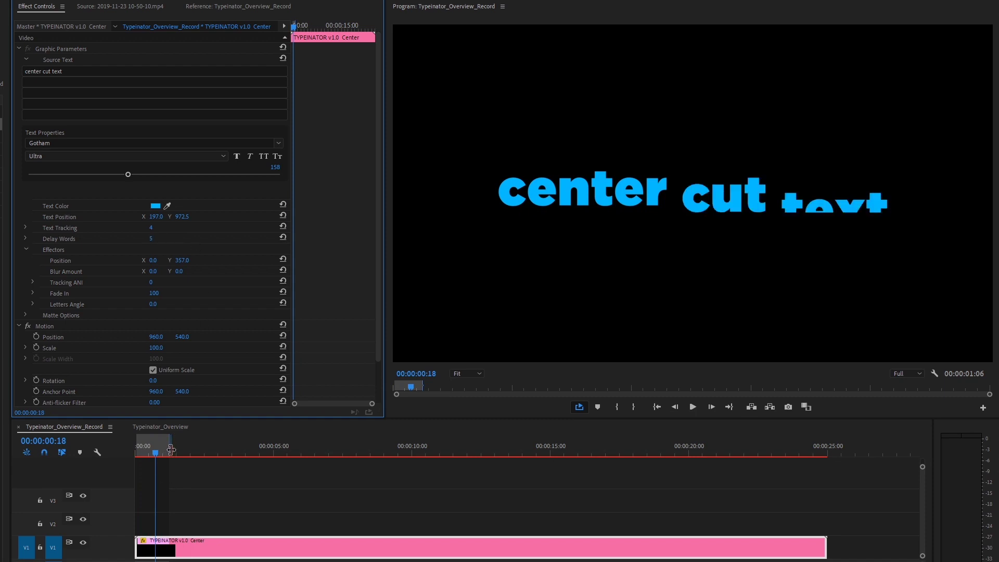
{"action": "left_click_drag", "start_coordinate": [171, 450], "coordinate": [177, 454]}
{"action": "key", "text": "space"}
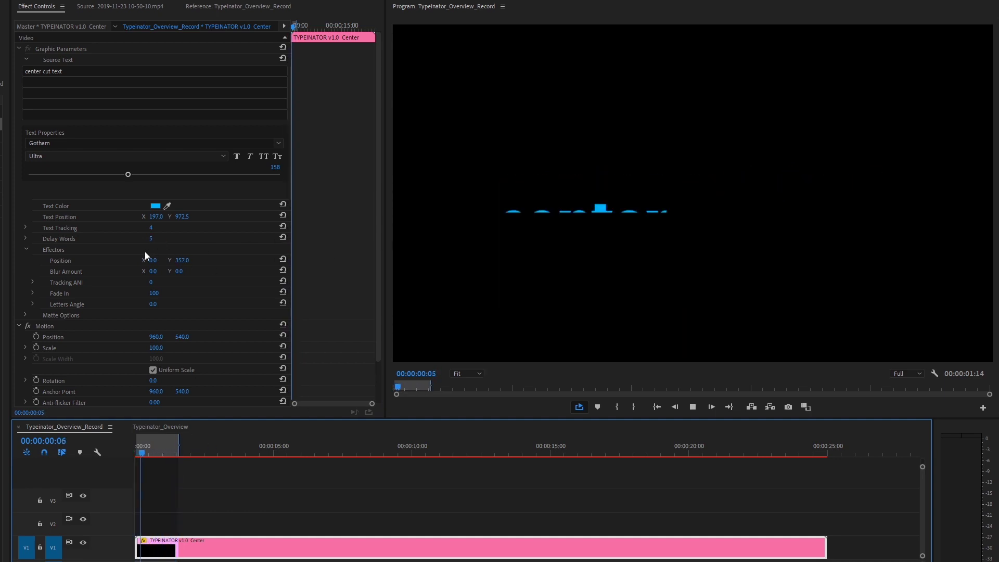
{"action": "left_click", "coordinate": [162, 237]}
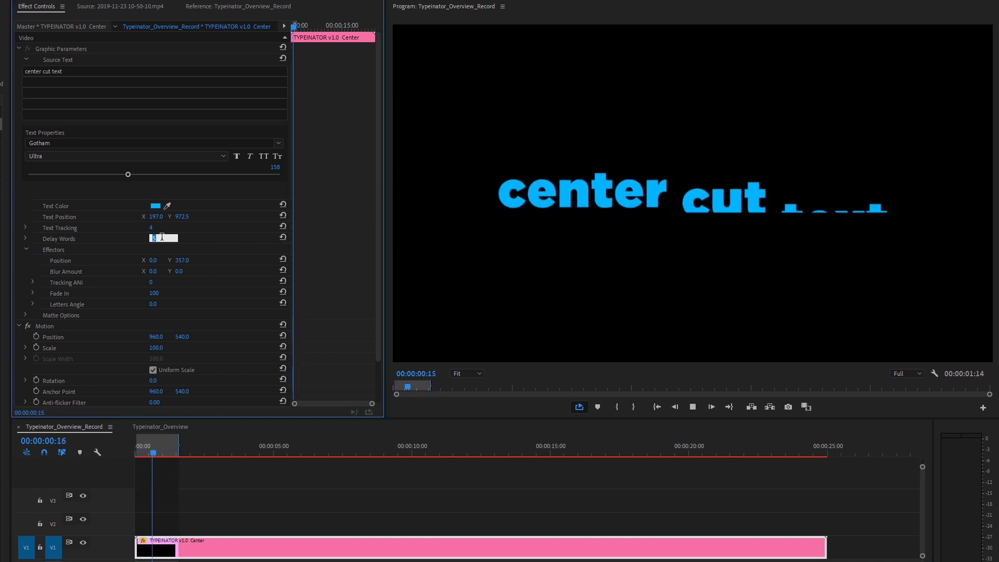
{"action": "type", "text": "0"}
{"action": "key", "text": "Return"}
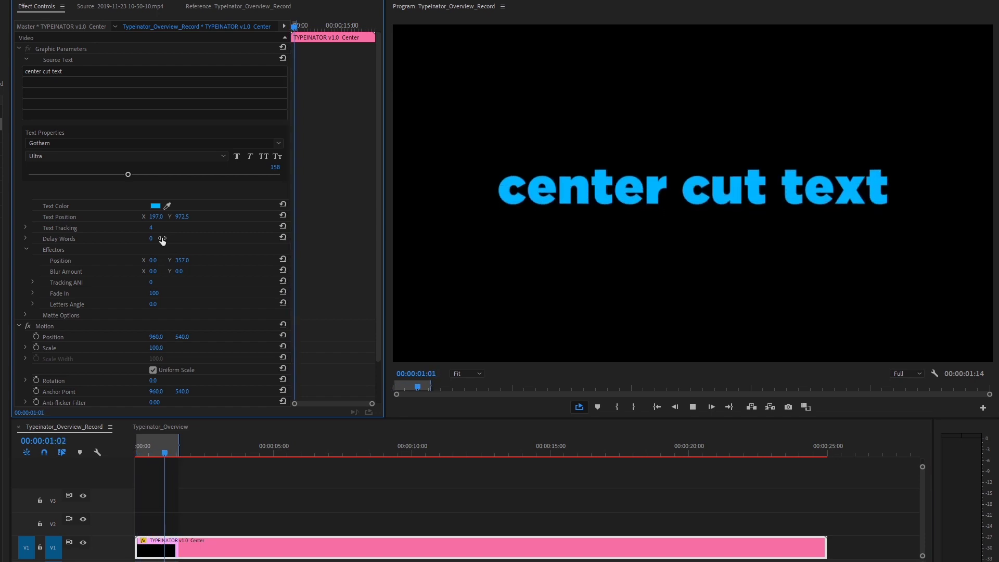
{"action": "mouse_move", "coordinate": [150, 244]}
{"action": "left_mouse_down"}
{"action": "mouse_move", "coordinate": [138, 243]}
{"action": "mouse_move", "coordinate": [150, 243]}
{"action": "left_mouse_up"}
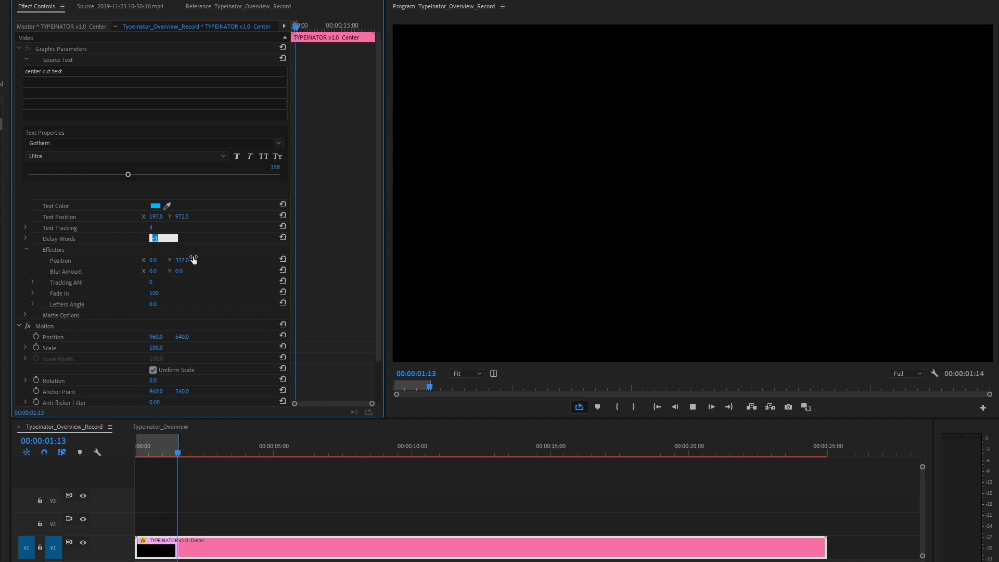
{"action": "type", "text": "3"}
{"action": "key", "text": "Return"}
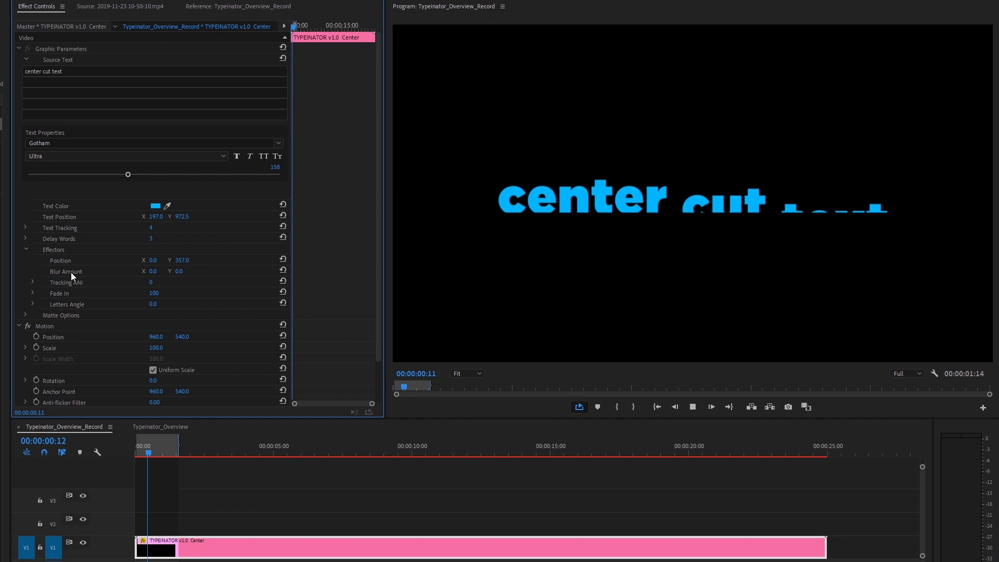
- Set the effector Position Y to -170 so the words rise into place, and preview
{"action": "key", "text": "space"}
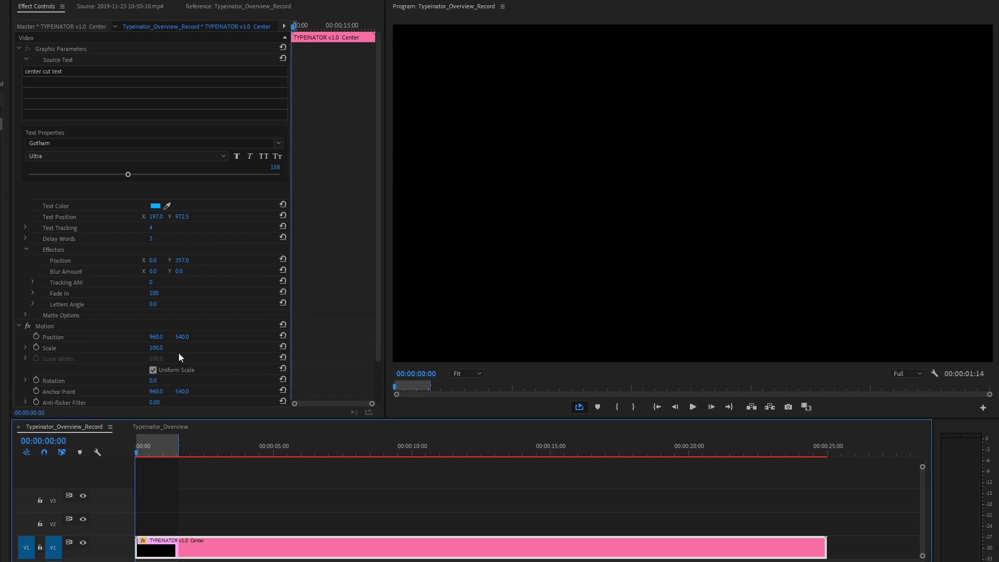
{"action": "left_click", "coordinate": [180, 271]}
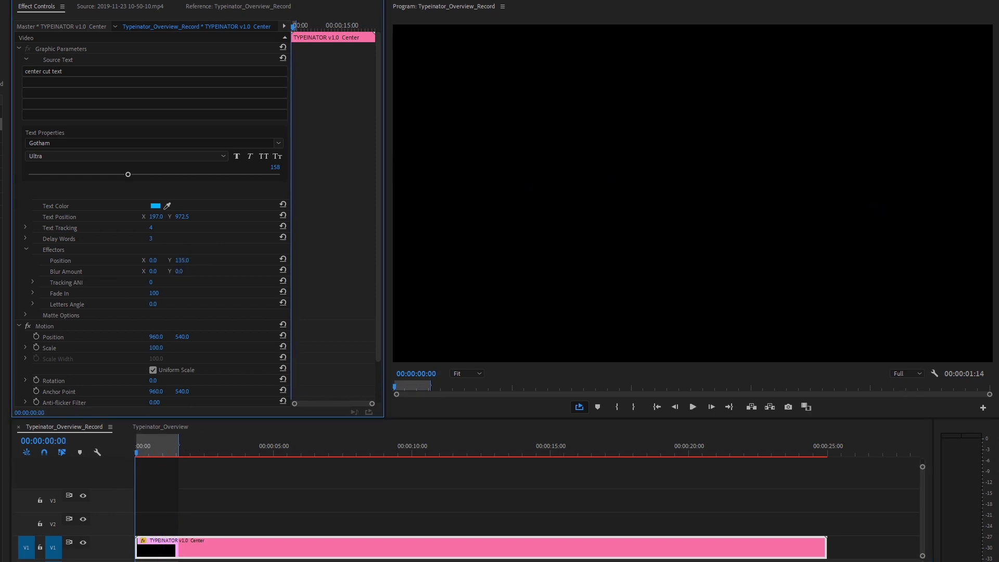
{"action": "left_click_drag", "start_coordinate": [183, 260], "coordinate": [271, 261]}
{"action": "left_click_drag", "start_coordinate": [180, 260], "coordinate": [106, 260]}
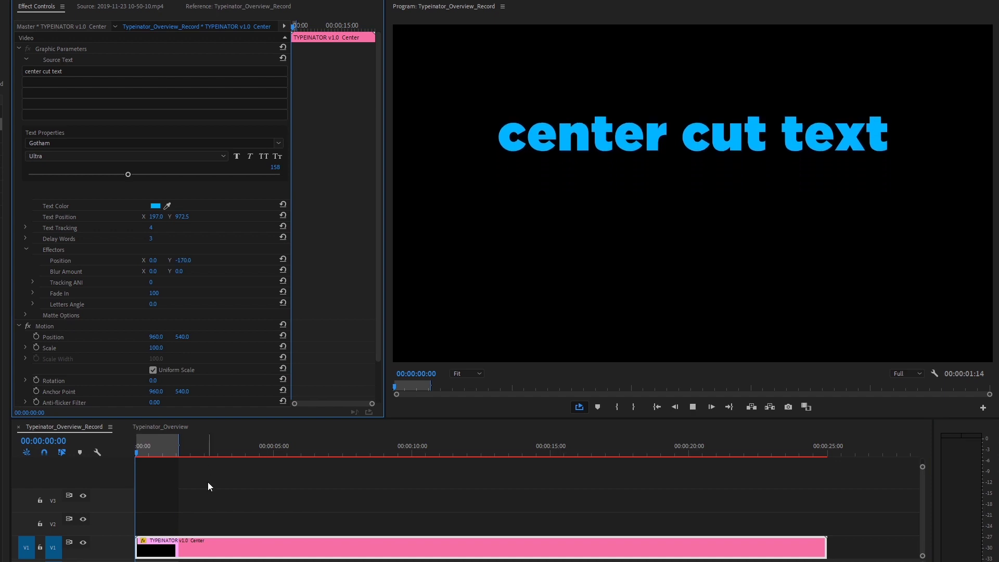
{"action": "key", "text": "space"}
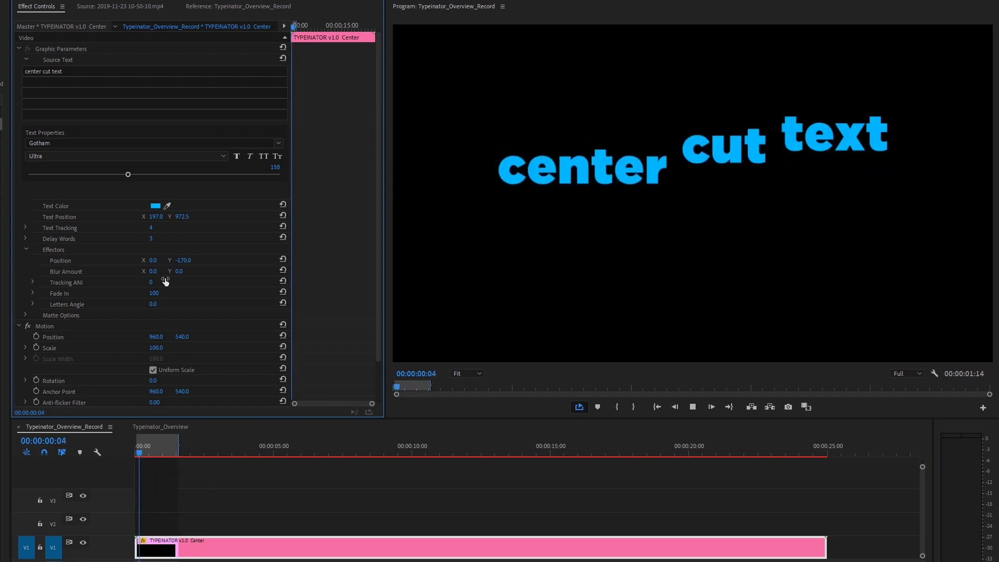
- Try Blur Amount values of 20 and 50, then reset the blur to 0
{"action": "left_click", "coordinate": [152, 271]}
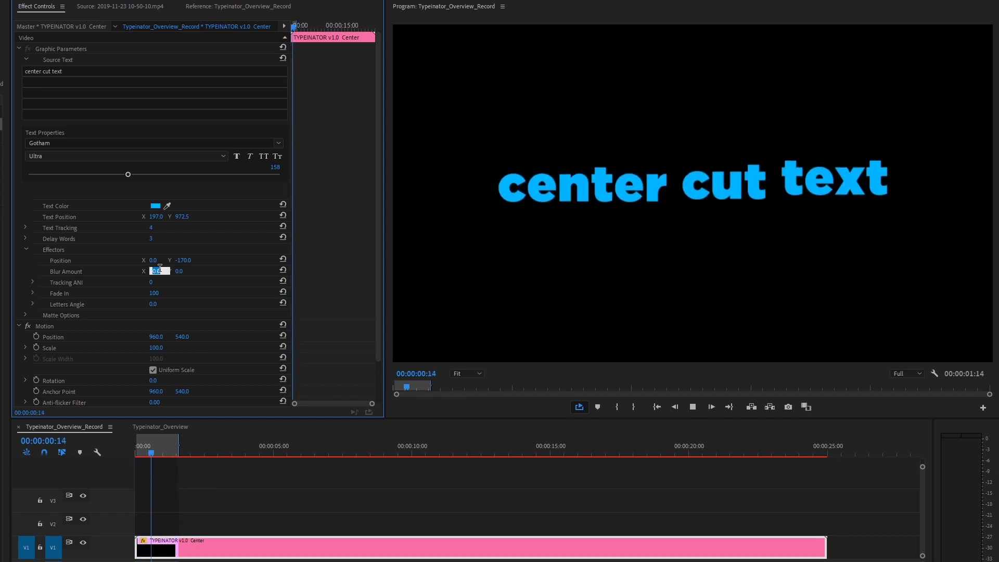
{"action": "type", "text": "20"}
{"action": "key", "text": "Return"}
{"action": "left_click", "coordinate": [159, 271]}
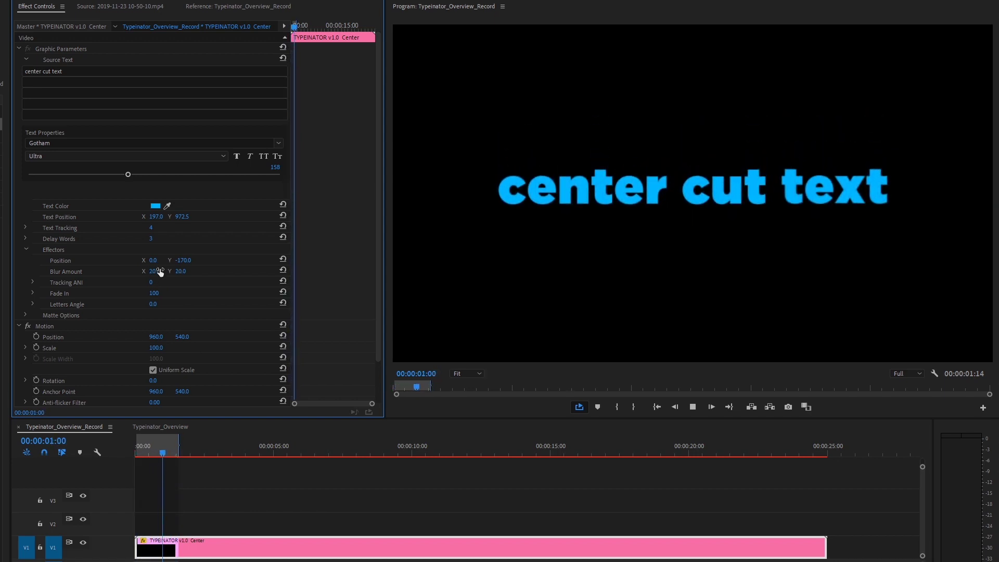
{"action": "type", "text": "50"}
{"action": "key", "text": "Return"}
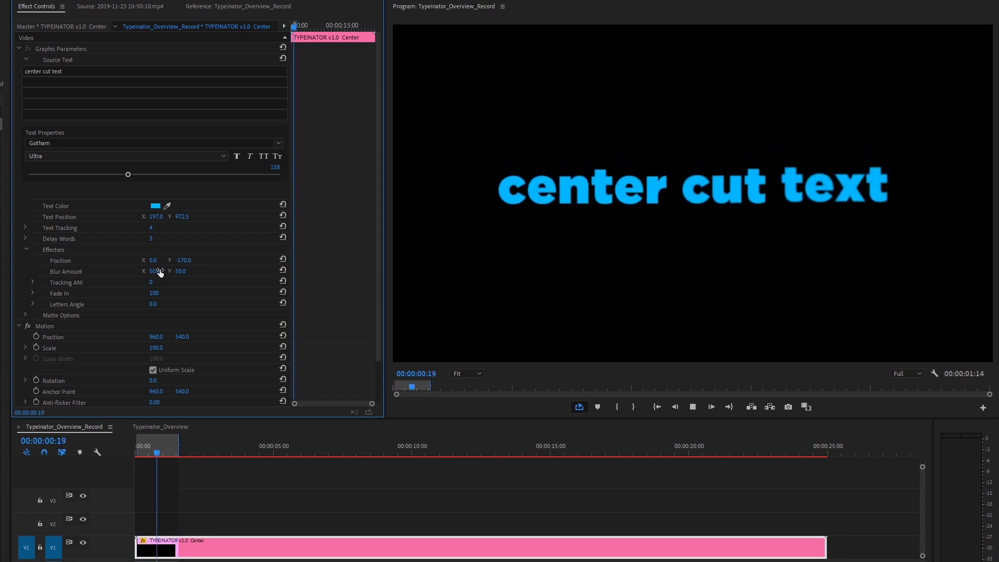
{"action": "left_click", "coordinate": [159, 271]}
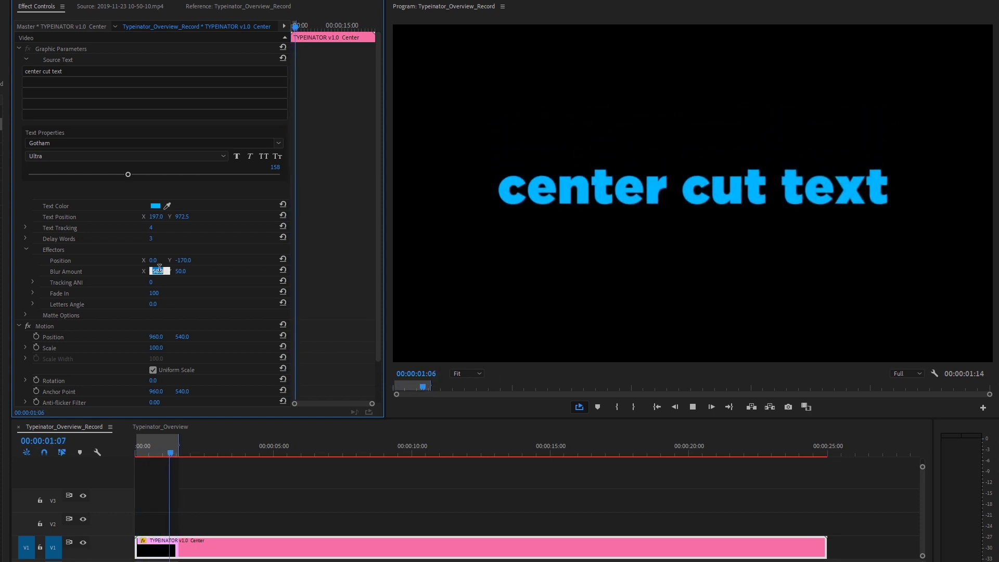
{"action": "type", "text": "0"}
{"action": "key", "text": "Return"}
{"action": "left_click", "coordinate": [33, 282]}
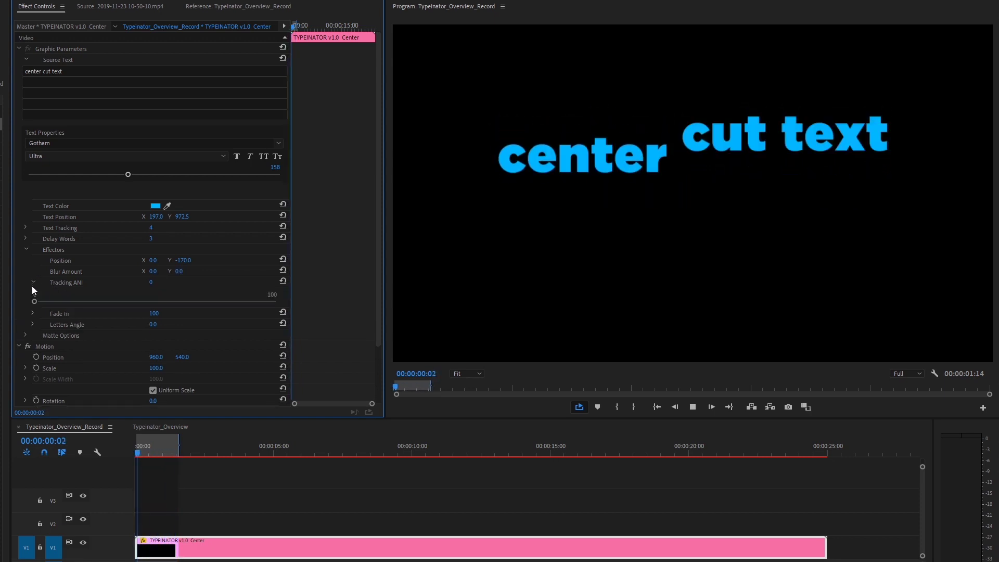
- Raise Tracking ANI to 7, then 43, and replay the animation from the start
{"action": "left_click_drag", "start_coordinate": [34, 301], "coordinate": [55, 302]}
{"action": "left_click", "coordinate": [136, 451]}
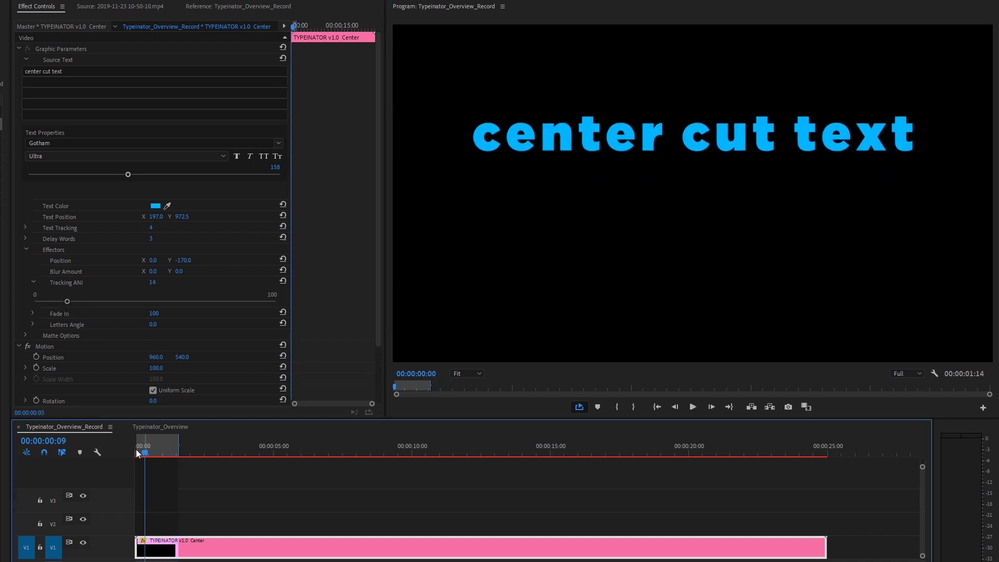
{"action": "left_click_drag", "start_coordinate": [70, 302], "coordinate": [136, 302]}
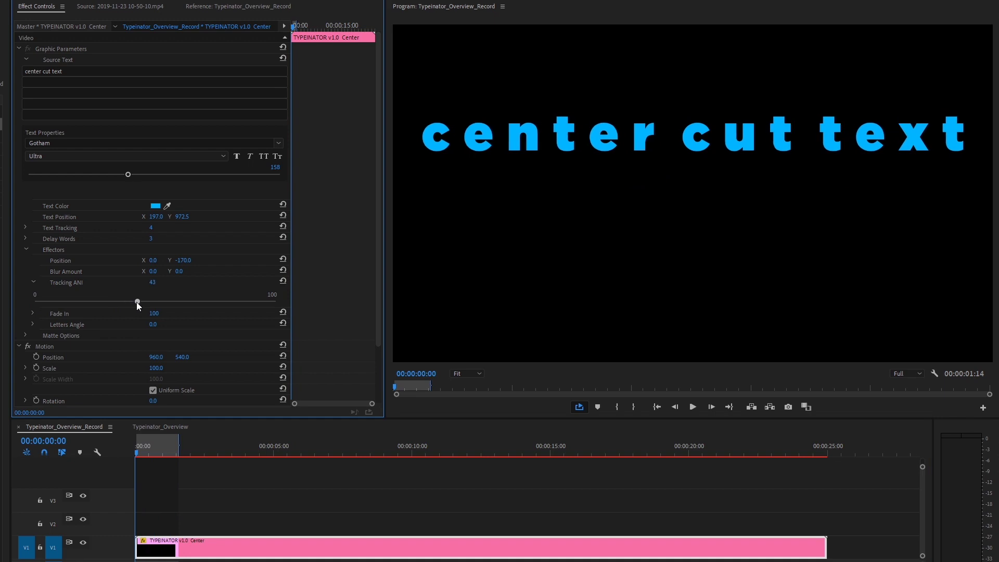
{"action": "left_click_drag", "start_coordinate": [139, 454], "coordinate": [118, 444]}
{"action": "key", "text": "space"}
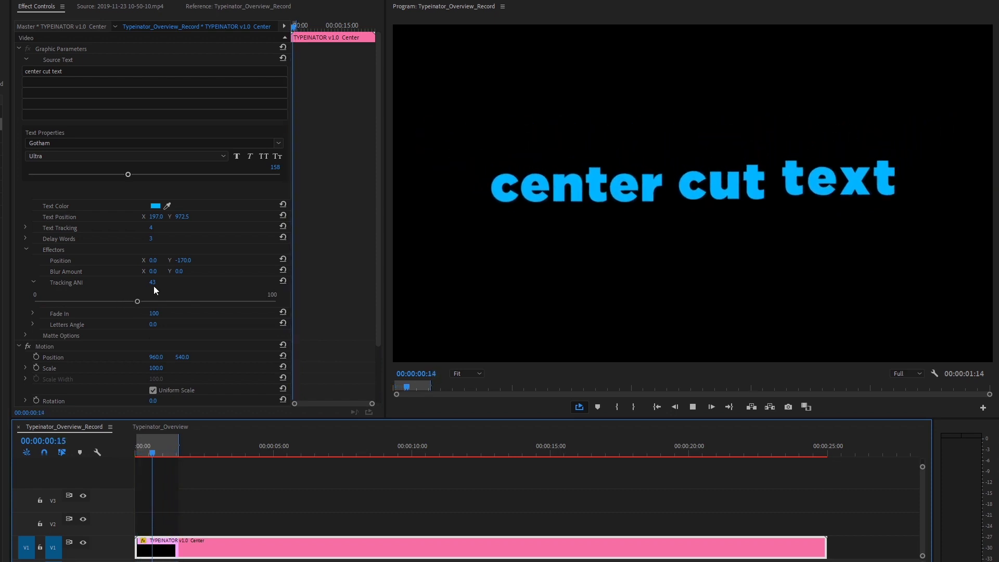
- Set Fade In to 0 and Tracking ANI back to 0
{"action": "left_click", "coordinate": [155, 313]}
{"action": "type", "text": "0"}
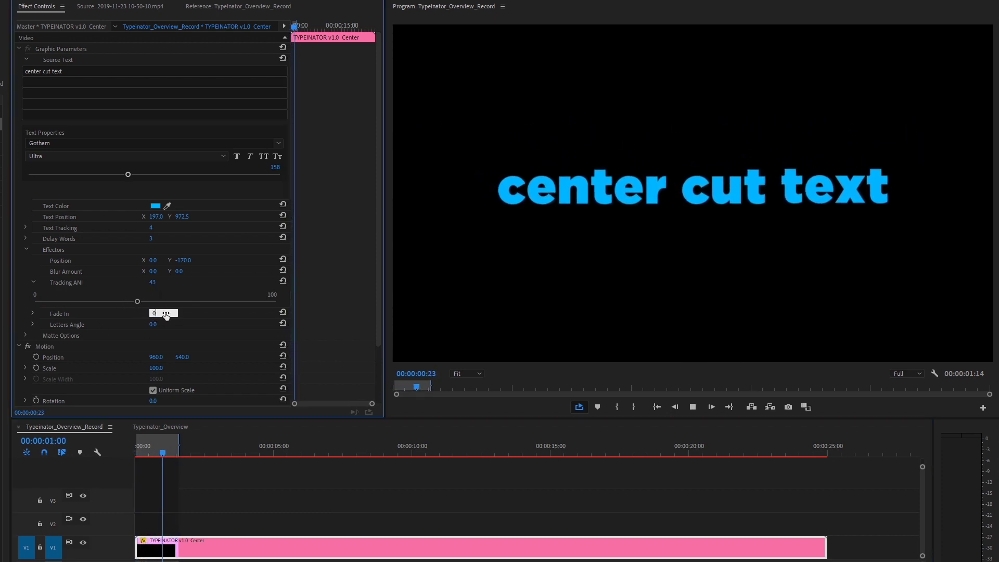
{"action": "key", "text": "Return"}
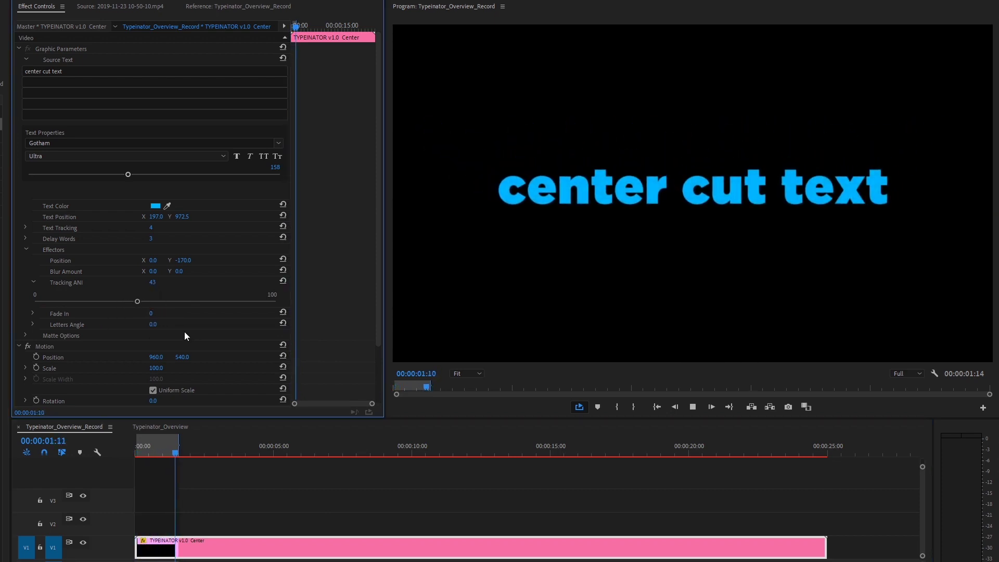
{"action": "left_click", "coordinate": [159, 282]}
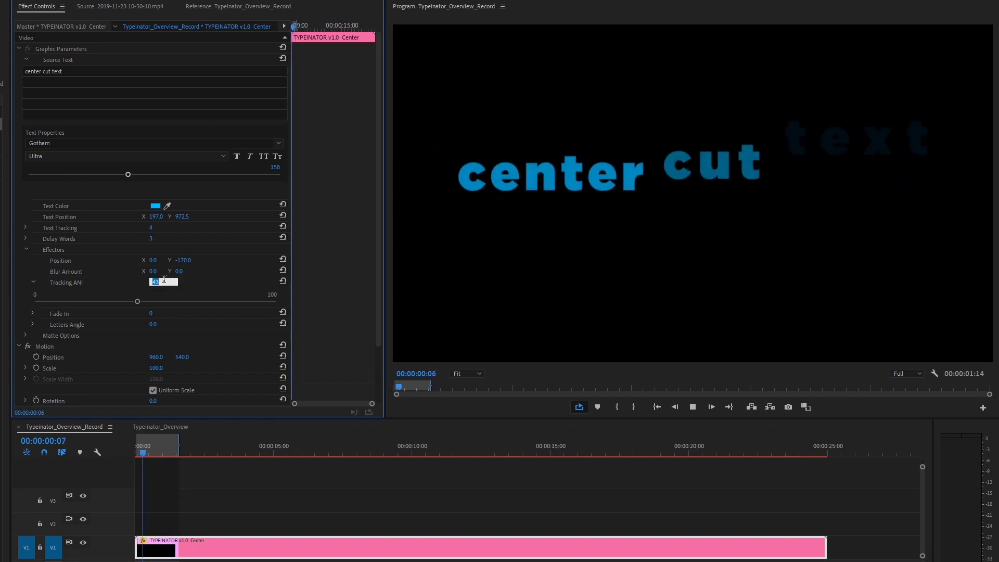
{"action": "type", "text": "0"}
{"action": "key", "text": "Return"}
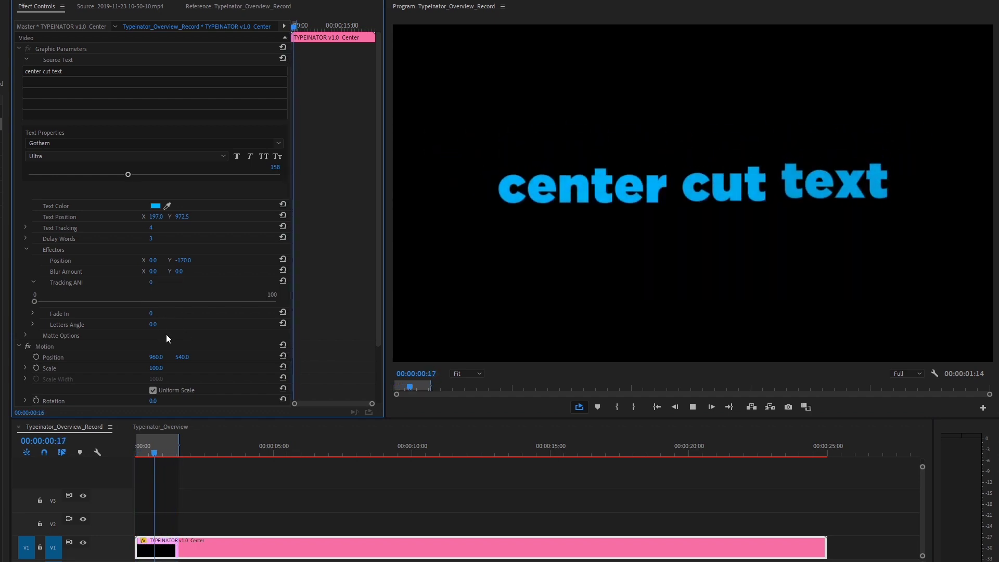
- Rotate the letters to about 62°, briefly remove the word delay, then restore it to 3
{"action": "mouse_move", "coordinate": [152, 324]}
{"action": "left_mouse_down"}
{"action": "mouse_move", "coordinate": [185, 324]}
{"action": "mouse_move", "coordinate": [170, 324]}
{"action": "left_mouse_up"}
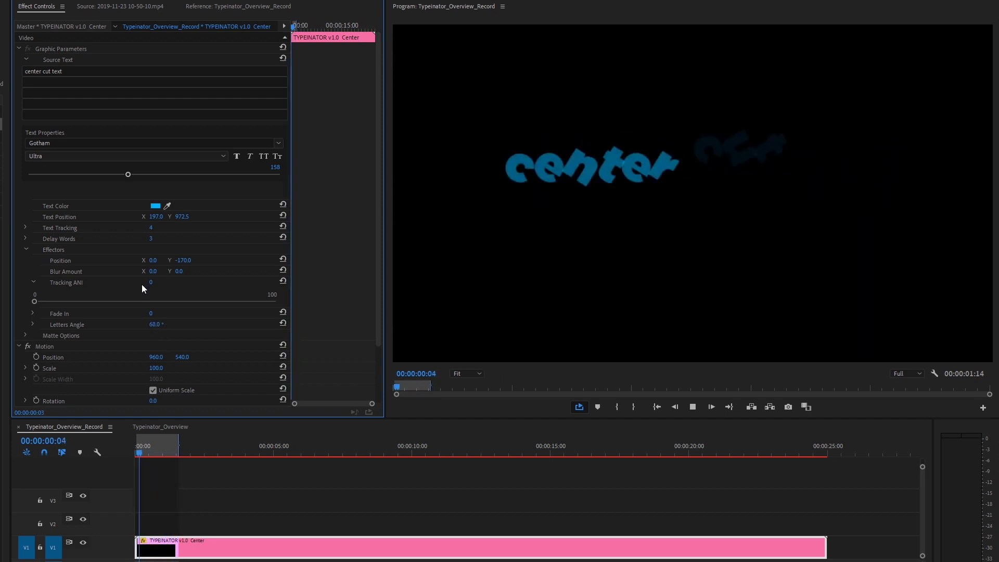
{"action": "left_click_drag", "start_coordinate": [151, 238], "coordinate": [136, 238]}
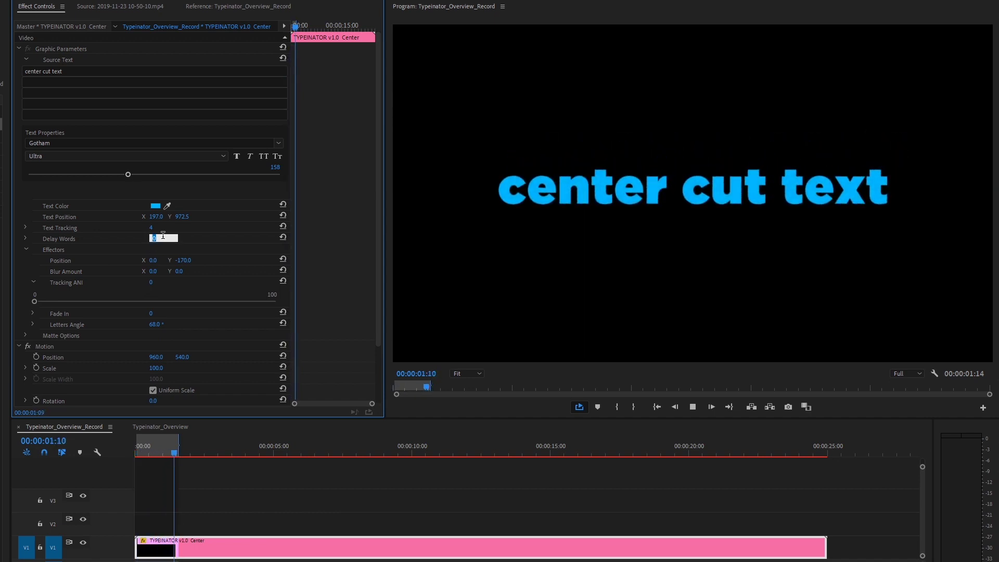
{"action": "left_click_drag", "start_coordinate": [151, 238], "coordinate": [162, 238]}
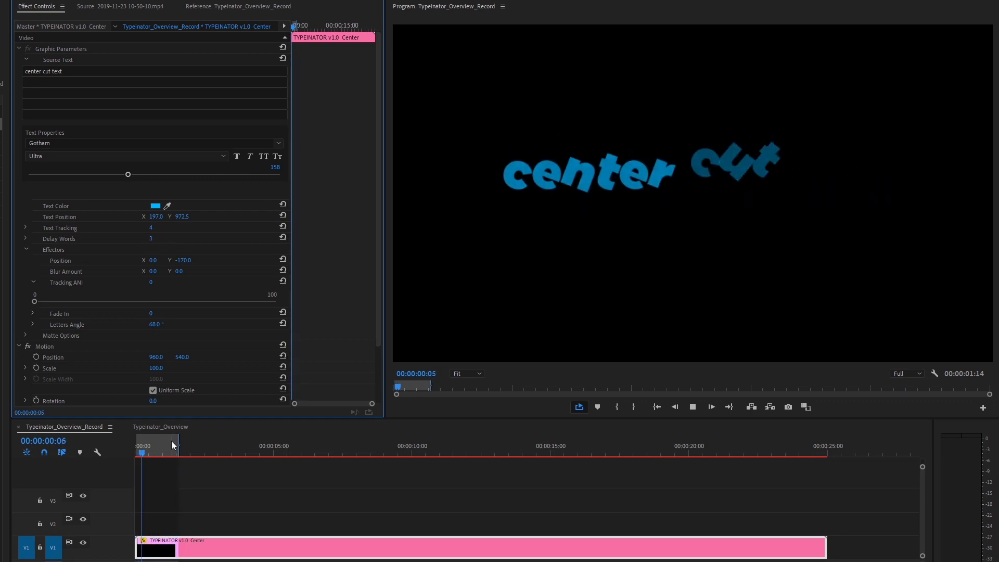
{"action": "key", "text": "space"}
{"action": "left_click_drag", "start_coordinate": [163, 448], "coordinate": [136, 448]}
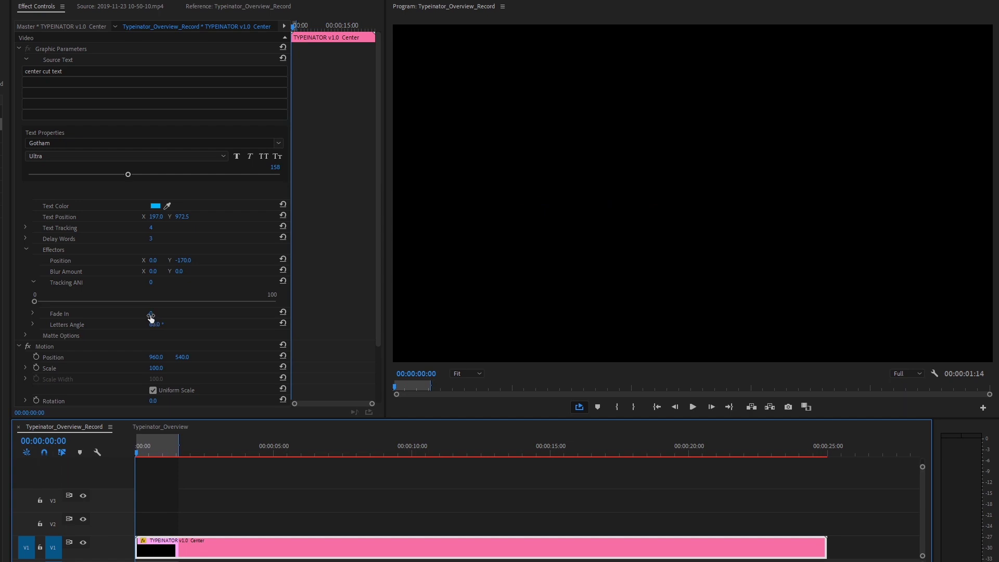
- Set Fade In to 100, Letters Angle to 12° and effector Y to -272, then preview
{"action": "left_click_drag", "start_coordinate": [151, 314], "coordinate": [182, 314]}
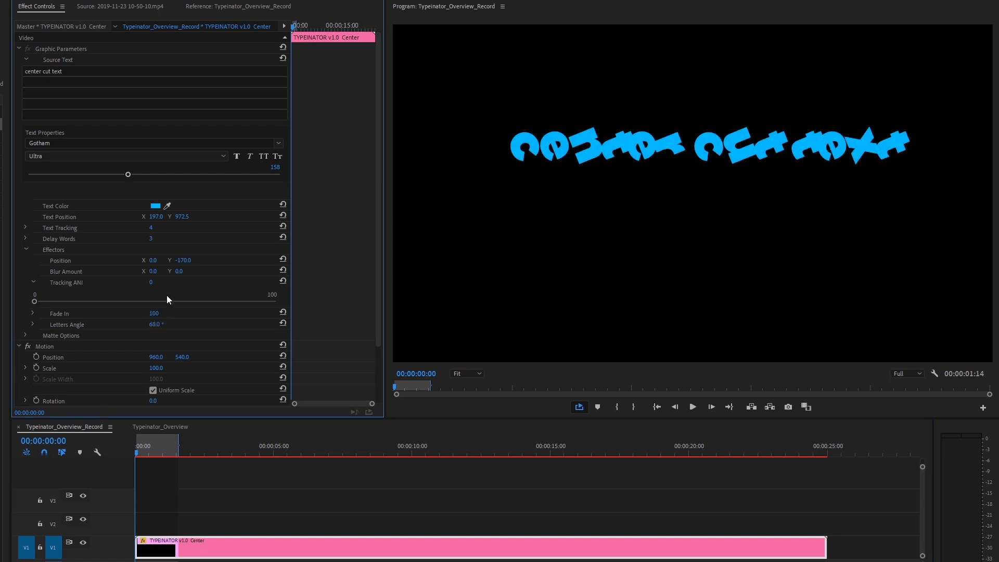
{"action": "left_click_drag", "start_coordinate": [162, 325], "coordinate": [170, 327]}
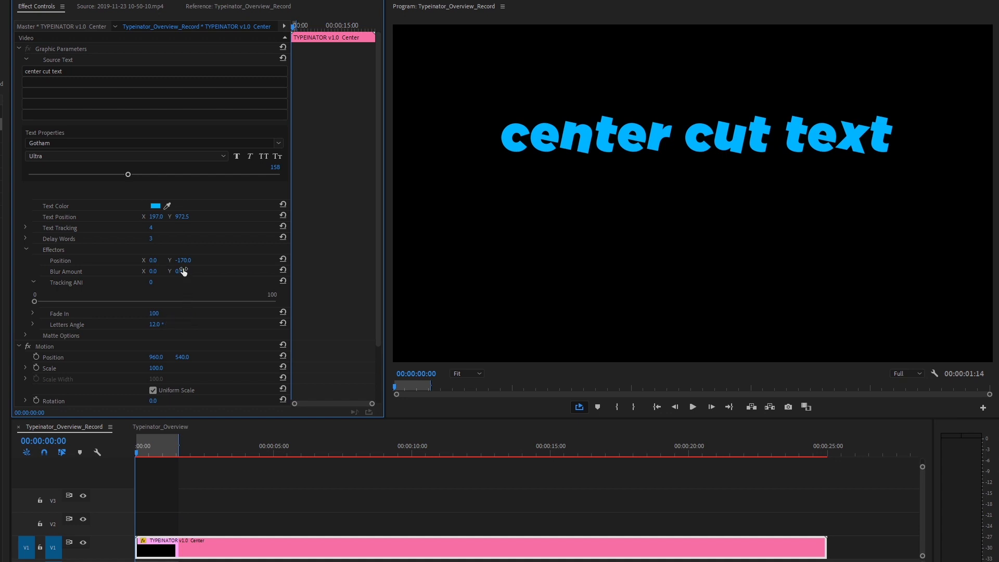
{"action": "left_click_drag", "start_coordinate": [183, 260], "coordinate": [151, 260]}
{"action": "left_click", "coordinate": [164, 466]}
{"action": "key", "text": "space"}
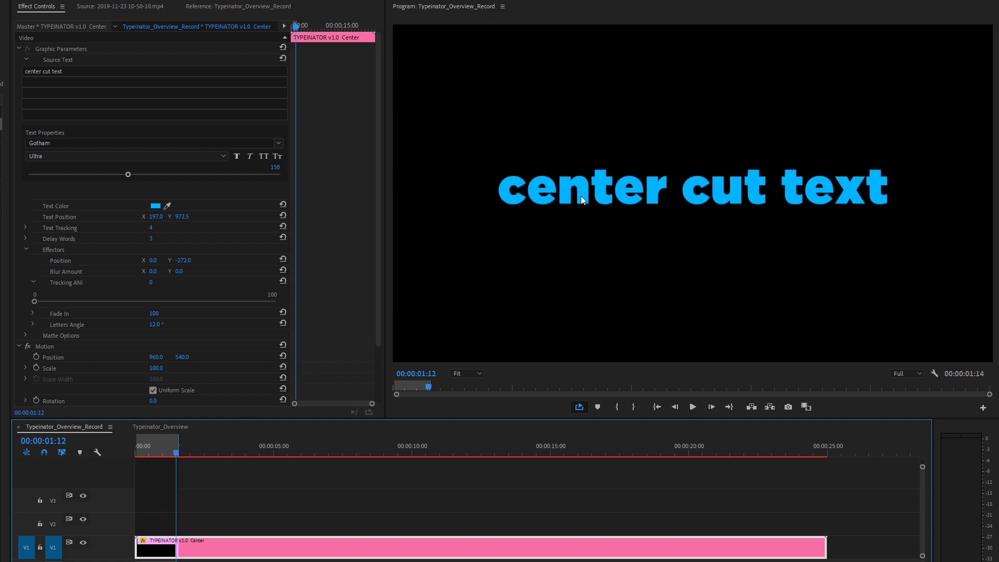
- Expand Matte Options, raise Matte Opacity to show the red matte, then set it to 0 and preview
{"action": "left_click", "coordinate": [25, 335]}
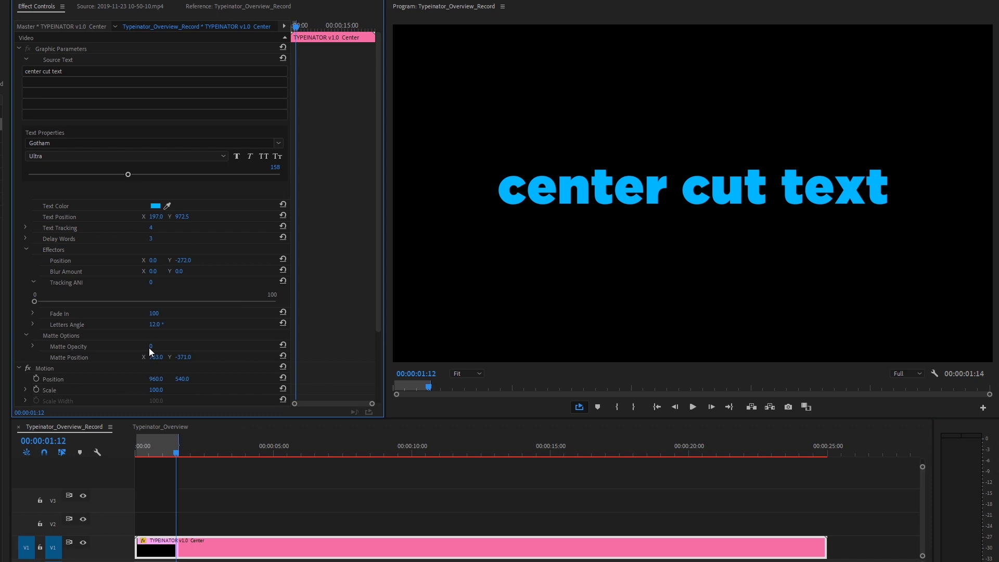
{"action": "mouse_move", "coordinate": [153, 346]}
{"action": "left_mouse_down"}
{"action": "mouse_move", "coordinate": [179, 357]}
{"action": "mouse_move", "coordinate": [152, 357]}
{"action": "left_mouse_up"}
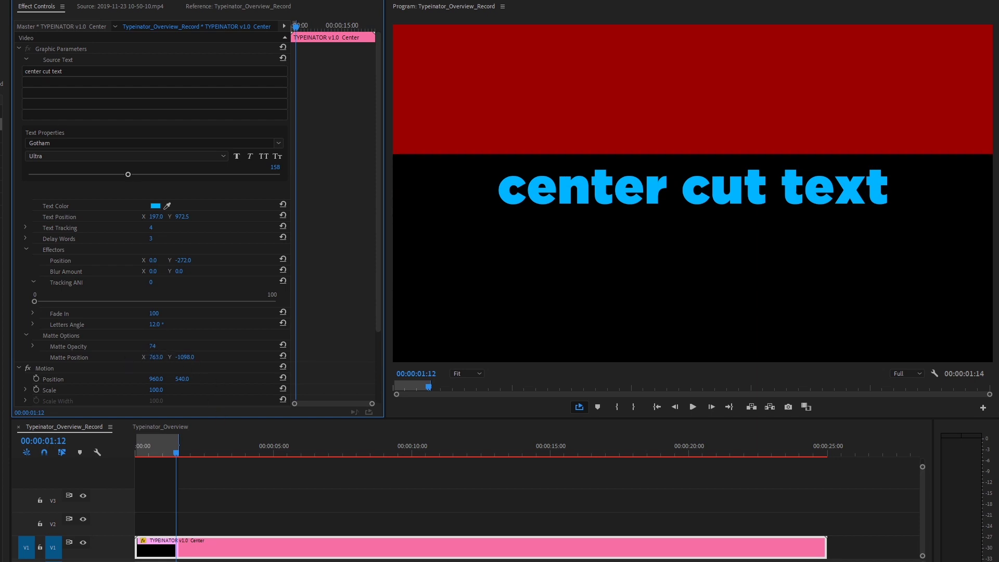
{"action": "left_click_drag", "start_coordinate": [153, 346], "coordinate": [130, 346]}
{"action": "left_click_drag", "start_coordinate": [165, 447], "coordinate": [108, 439]}
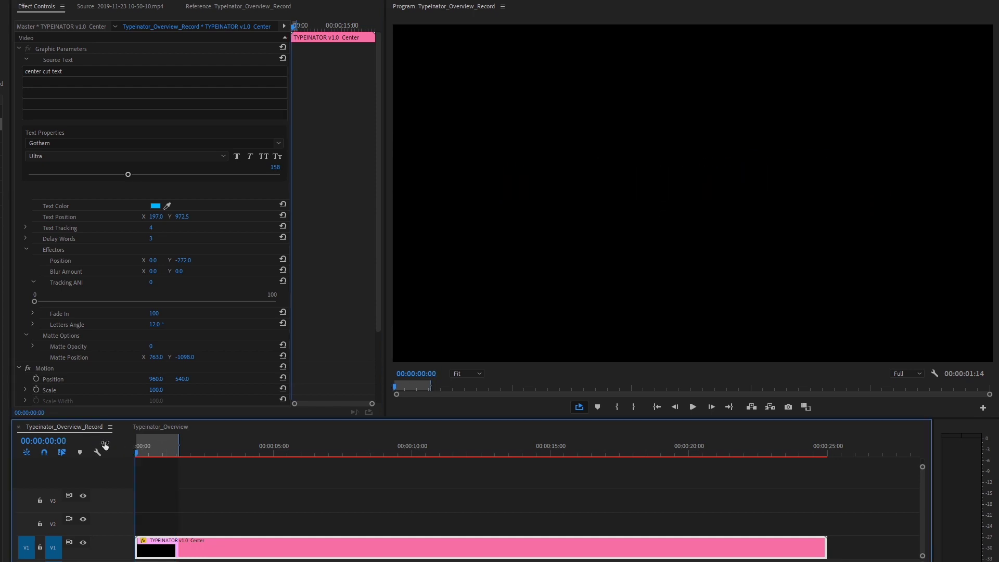
{"action": "key", "text": "space"}
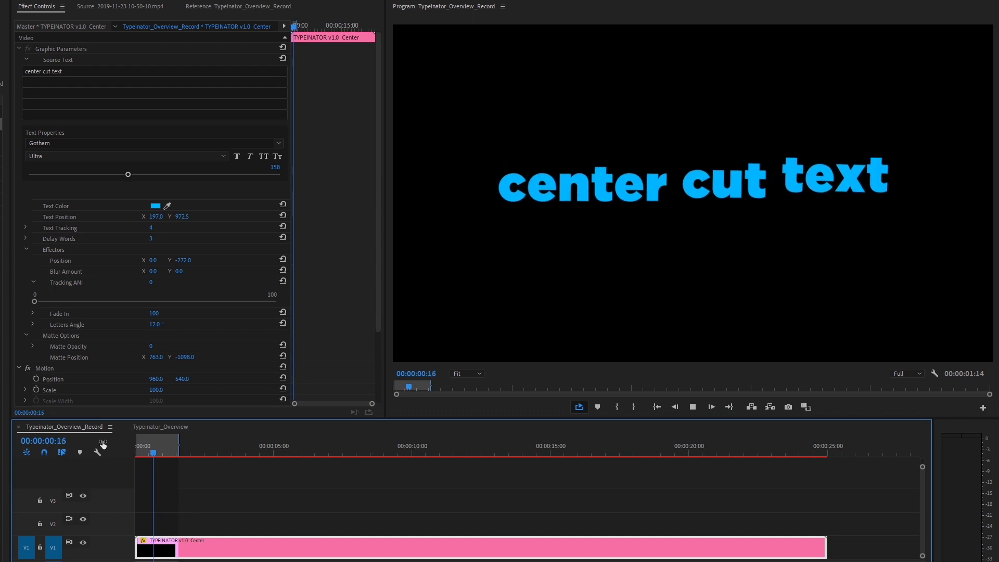
{"action": "key", "text": "space"}
- Set Matte Opacity to 78 and effector Position to X -1620, Y 0, then preview
{"action": "left_click_drag", "start_coordinate": [152, 347], "coordinate": [165, 347]}
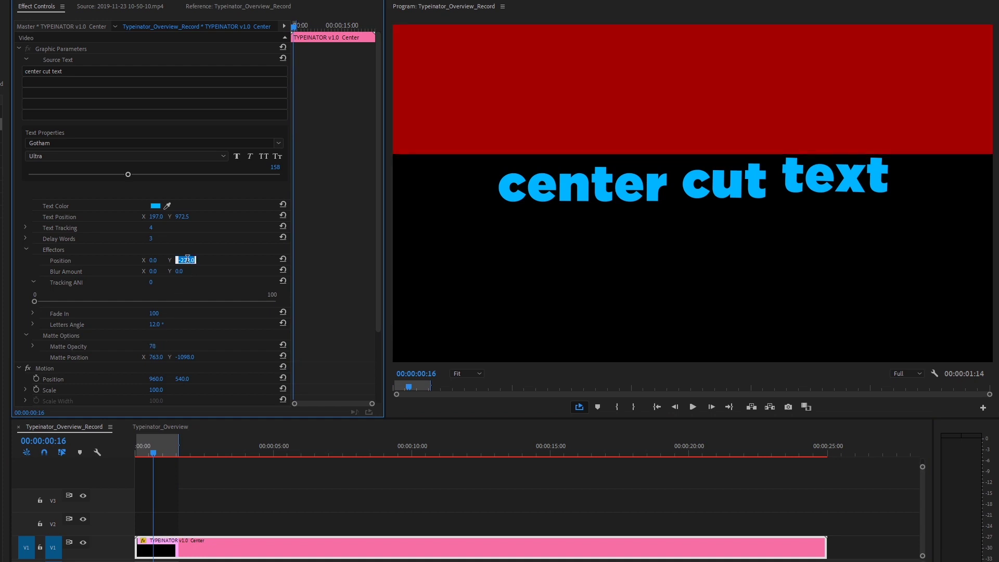
{"action": "type", "text": "0"}
{"action": "key", "text": "Return"}
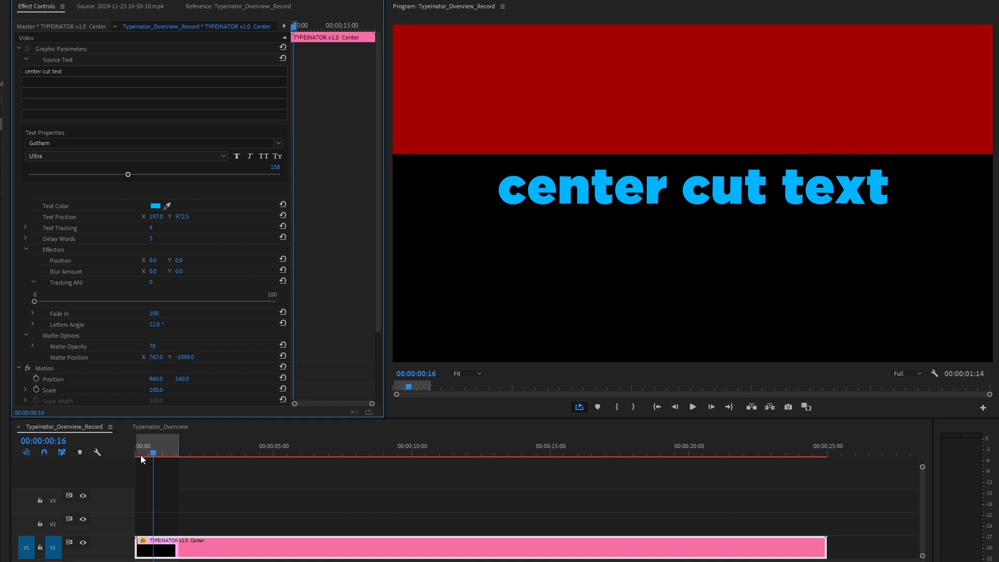
{"action": "left_click_drag", "start_coordinate": [141, 454], "coordinate": [135, 455]}
{"action": "left_click_drag", "start_coordinate": [161, 264], "coordinate": [45, 264]}
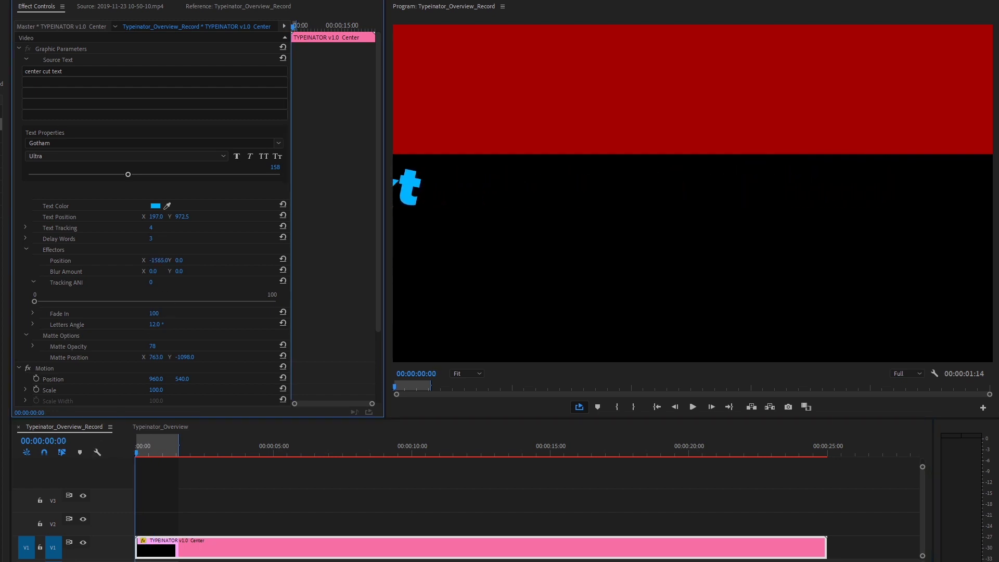
{"action": "key", "text": "space"}
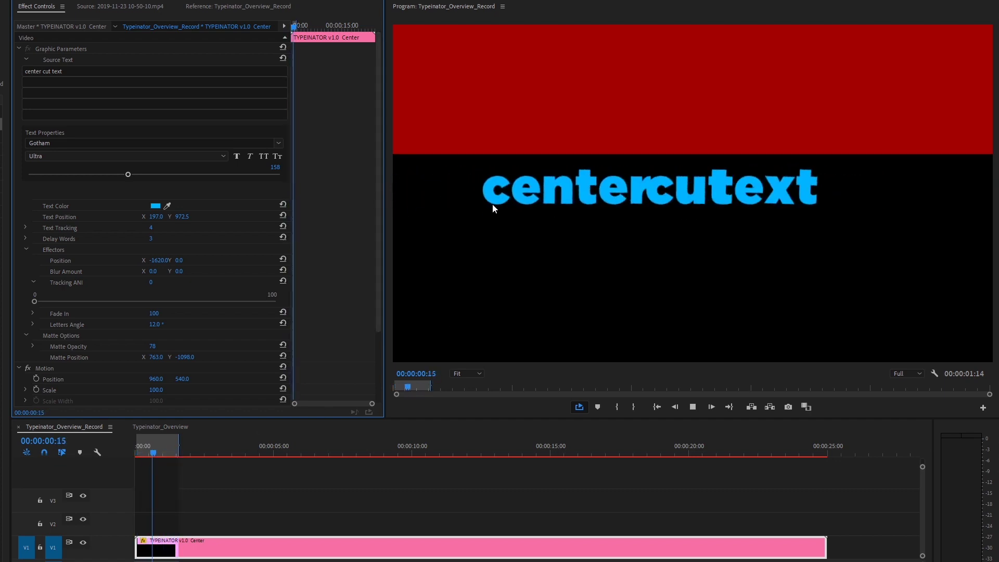
{"action": "key", "text": "space"}
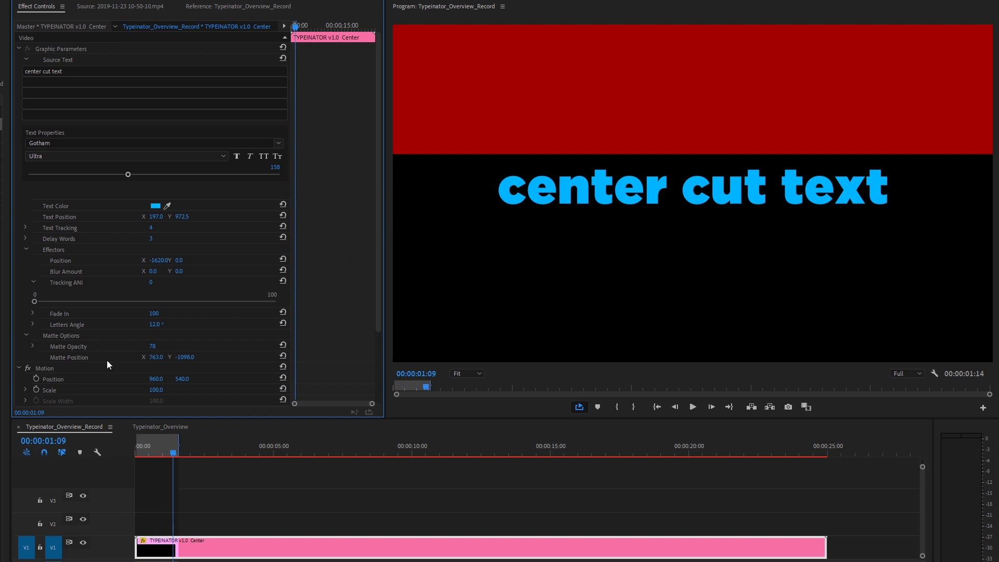
- Move the red matte to X -903, Y -736, preview it, and widen it slightly
{"action": "left_click_drag", "start_coordinate": [156, 357], "coordinate": [60, 357]}
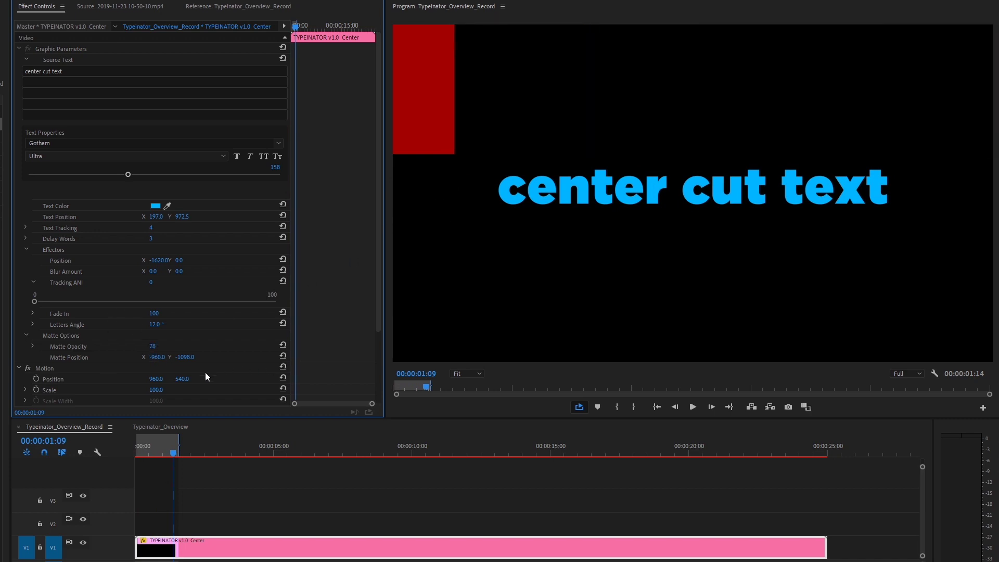
{"action": "left_click_drag", "start_coordinate": [184, 357], "coordinate": [135, 442]}
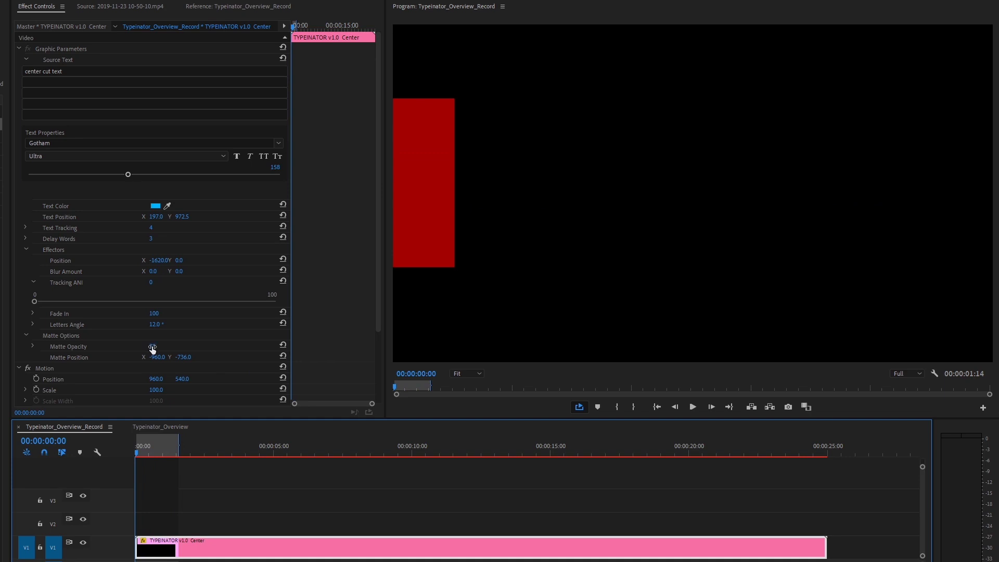
{"action": "key", "text": "space"}
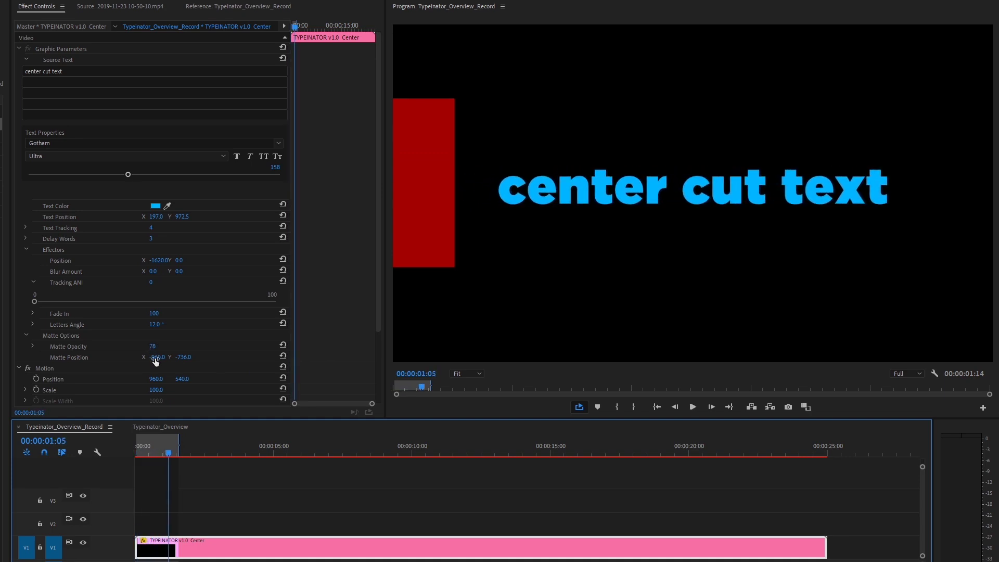
{"action": "mouse_move", "coordinate": [156, 361]}
{"action": "left_mouse_down"}
{"action": "mouse_move", "coordinate": [175, 362]}
{"action": "mouse_move", "coordinate": [158, 359]}
{"action": "left_mouse_up"}
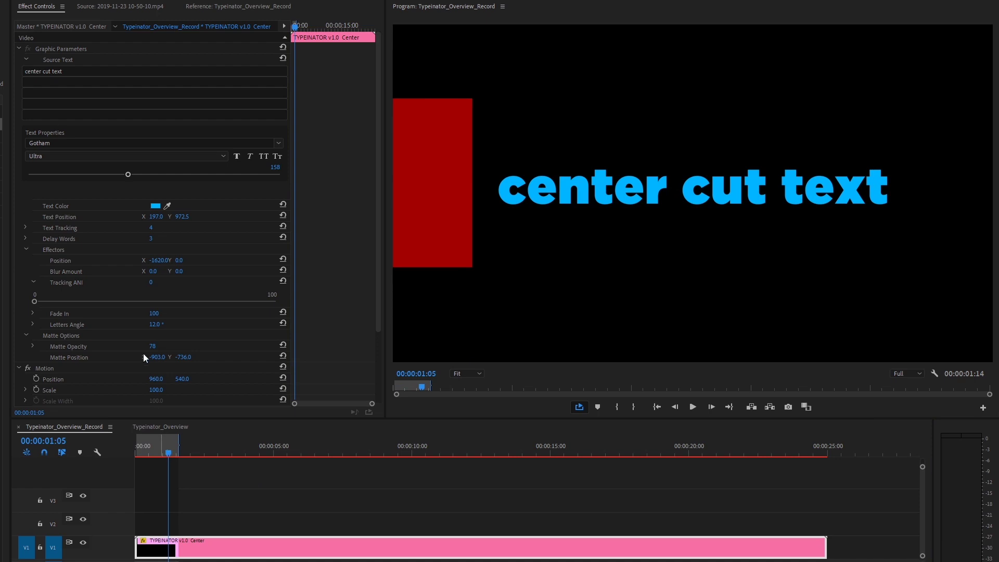
- Set Matte Opacity to 0, nudge the Effectors X start position, and replay the animation
{"action": "left_click_drag", "start_coordinate": [152, 346], "coordinate": [104, 346]}
{"action": "left_click_drag", "start_coordinate": [171, 457], "coordinate": [110, 446]}
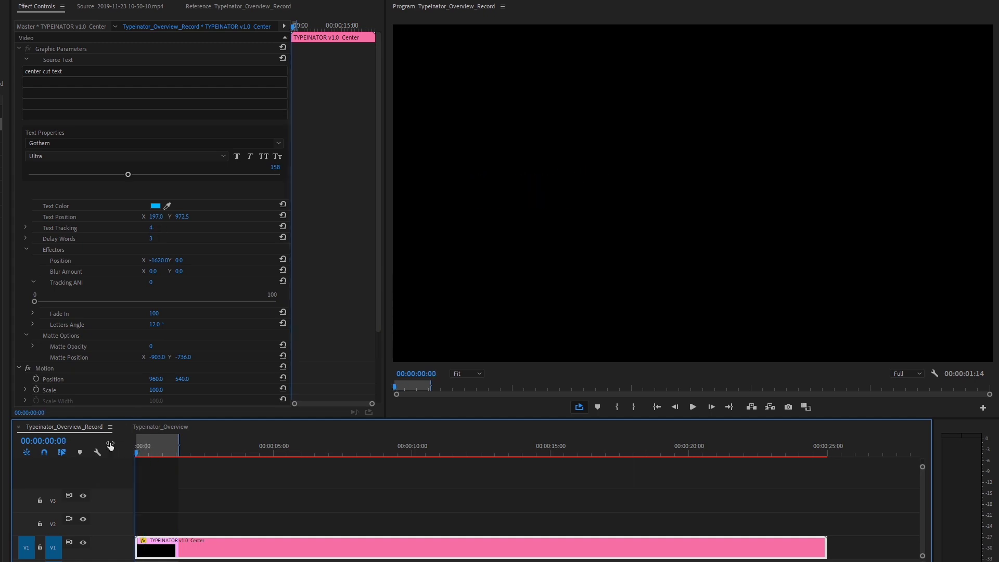
{"action": "left_click", "coordinate": [150, 271]}
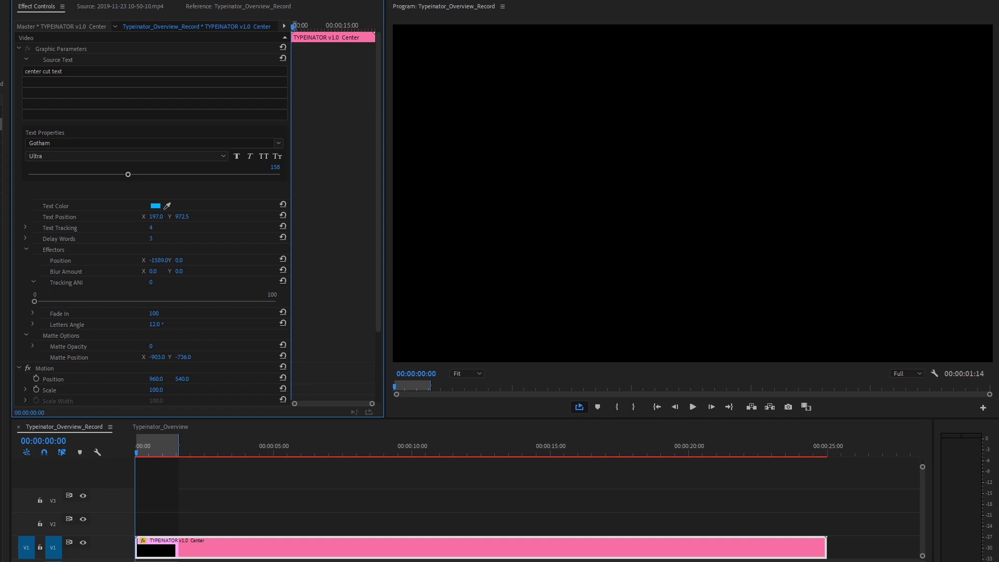
{"action": "left_click_drag", "start_coordinate": [159, 260], "coordinate": [149, 260]}
{"action": "key", "text": "space"}
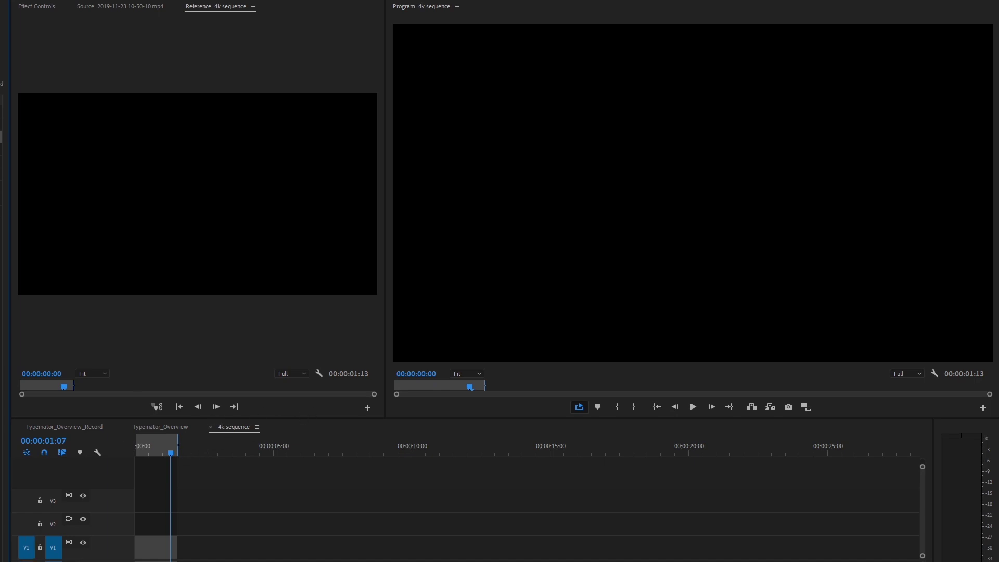
- Put the TYPEINATOR v1.0 Left preset on V1 of the 4k sequence, keeping existing settings, and preview it
{"action": "left_click_drag", "start_coordinate": [86, 426], "coordinate": [125, 549]}
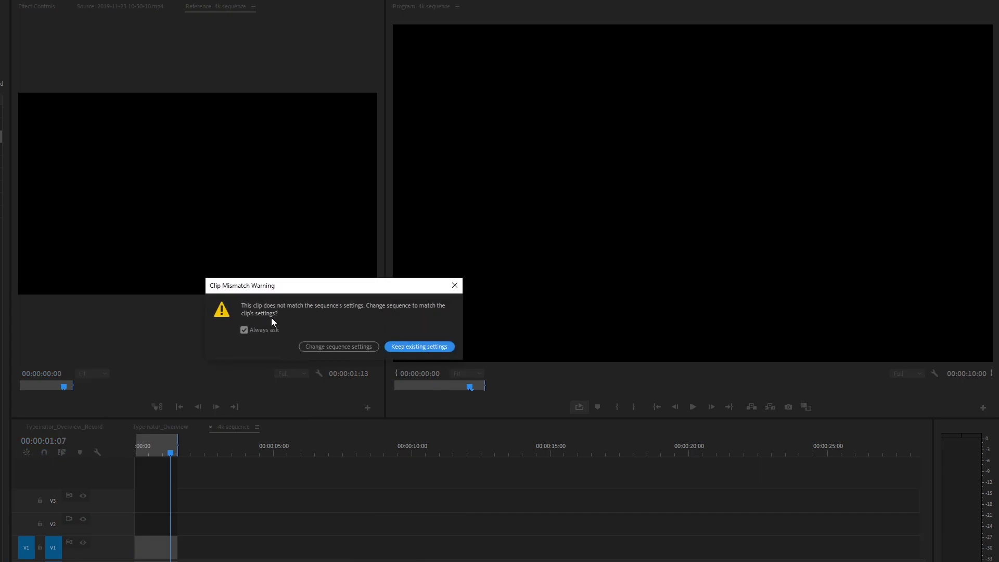
{"action": "left_click", "coordinate": [404, 346]}
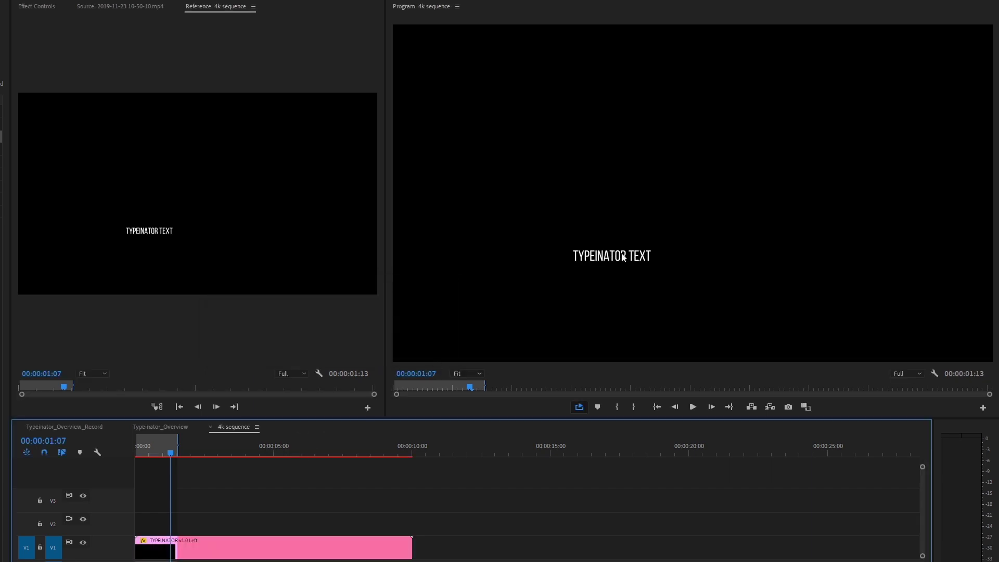
{"action": "mouse_move", "coordinate": [163, 454]}
{"action": "left_mouse_down"}
{"action": "mouse_move", "coordinate": [134, 452]}
{"action": "mouse_move", "coordinate": [171, 451]}
{"action": "left_mouse_up"}
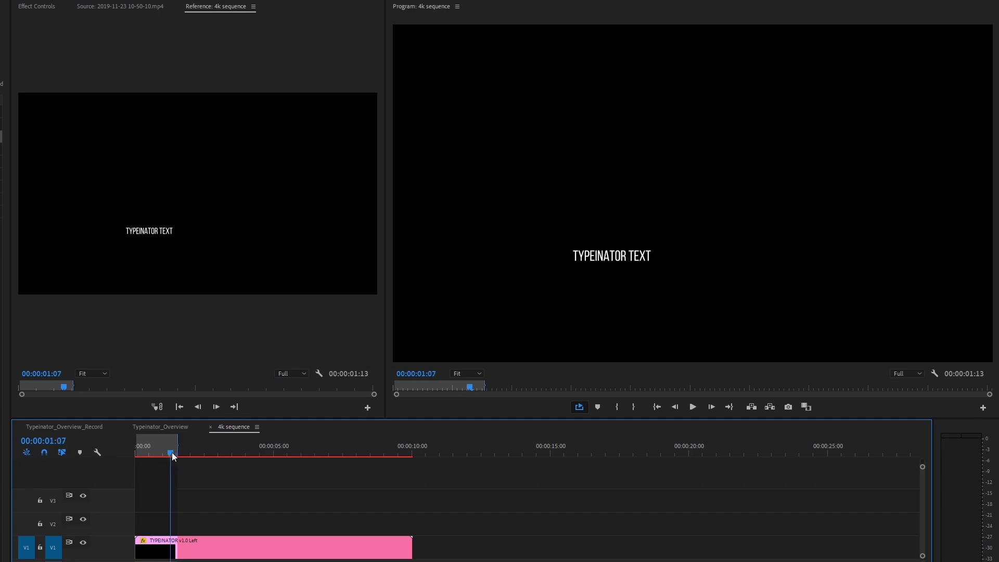
- Apply Scale to Frame Size to the Left title clip so it fills the 4k frame
{"action": "right_click", "coordinate": [221, 550]}
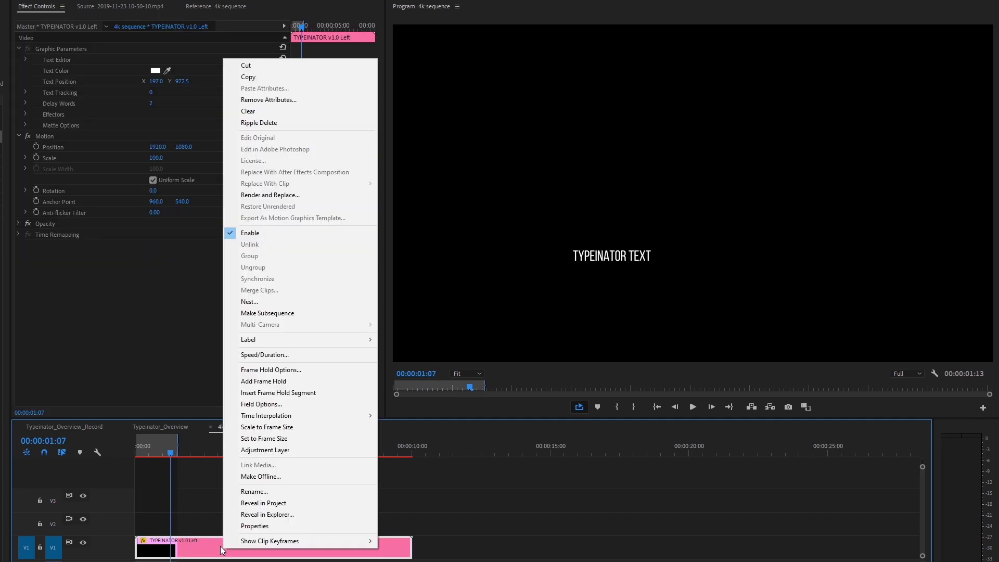
{"action": "left_click", "coordinate": [267, 427]}
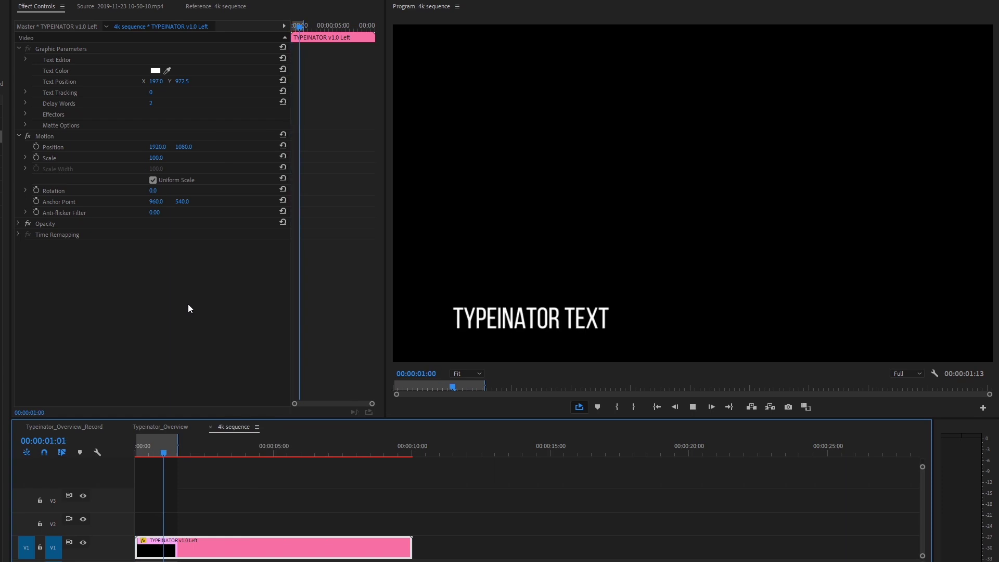